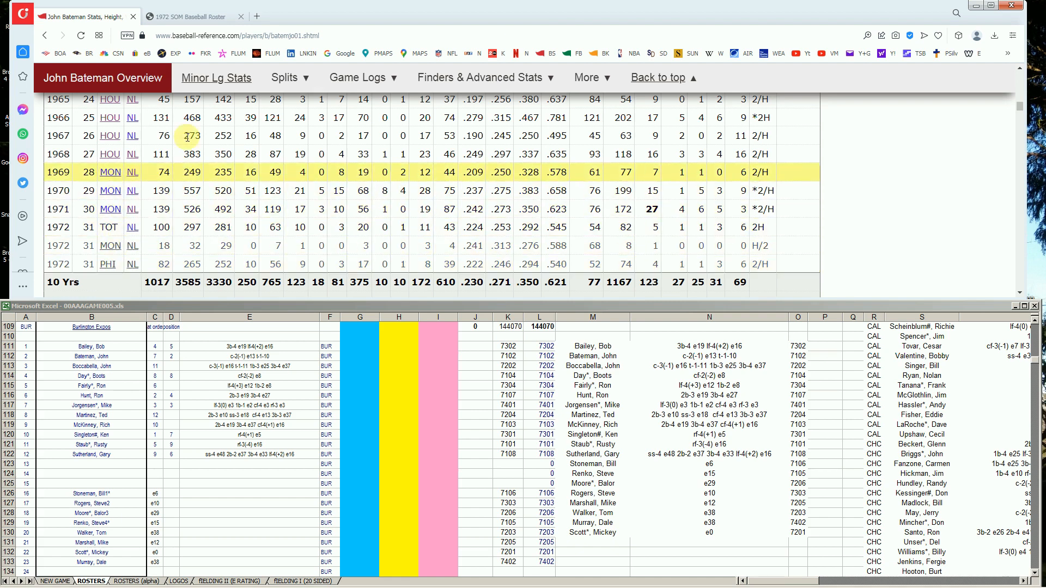
Consult the Philadelphia Phillies list in the 1972 SOM roster and enter 100 for John Bateman in yellow cell H112
left_click(196, 20)
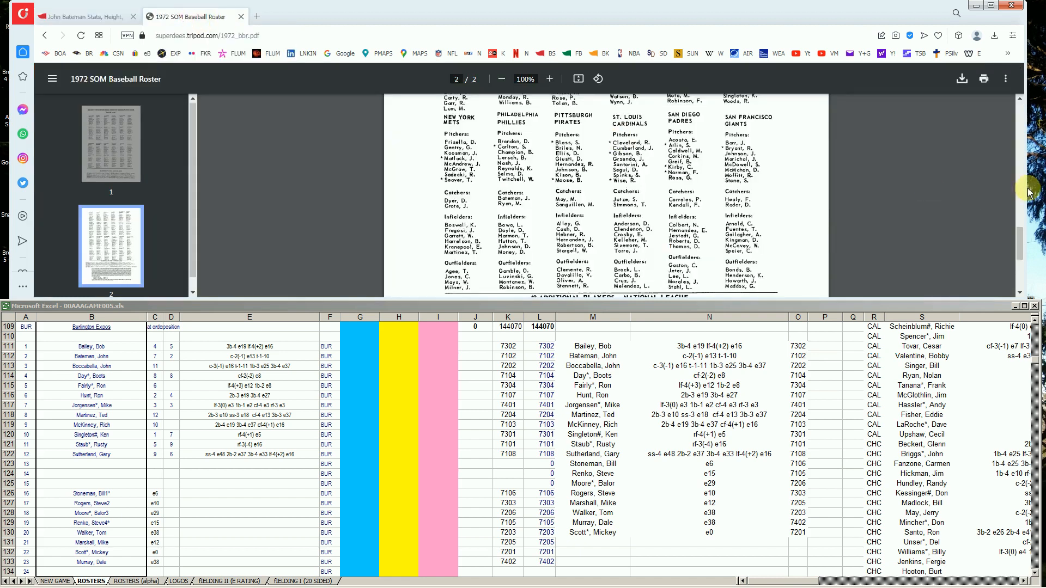
left_click_drag(1019, 239, 1019, 238)
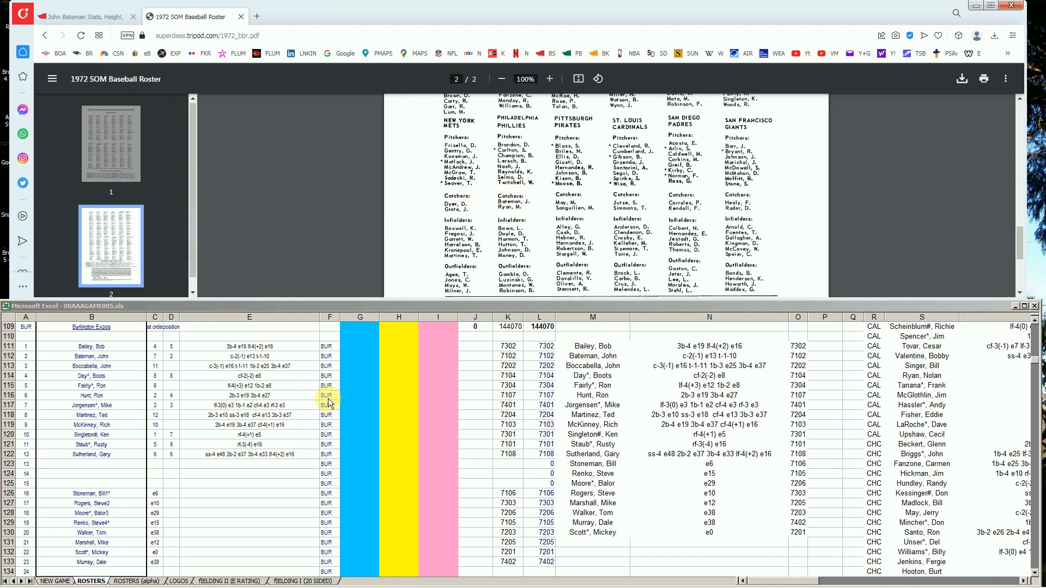
left_click(359, 358)
key("Right")
type("100")
key("Return")
key("Up")
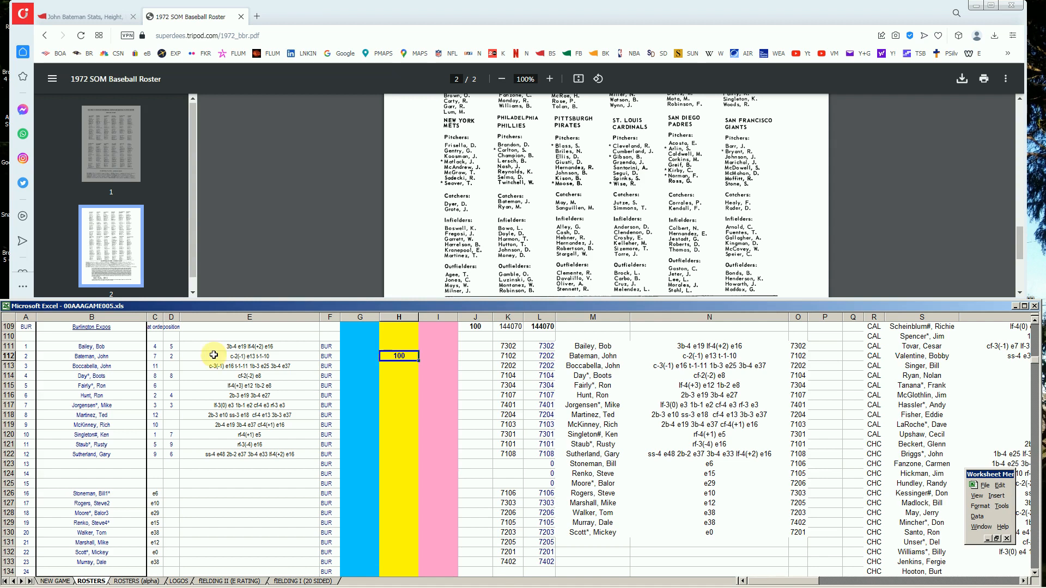
Look up Boots Day on Baseball Reference and examine his Standard Batting seasons with Montreal from 1970 to 1974
left_click(116, 20)
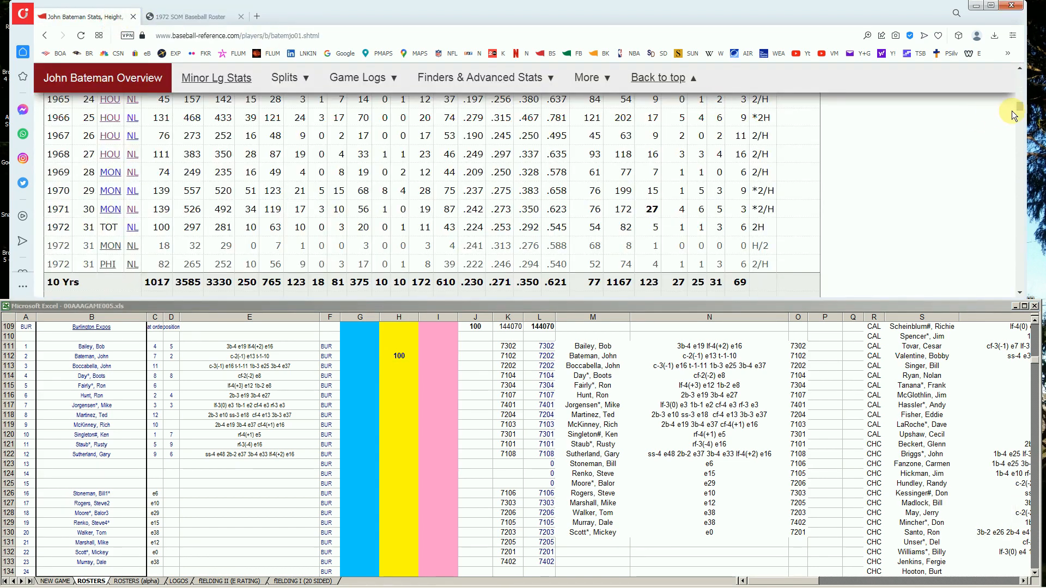
left_click_drag(1020, 107, 1022, 77)
left_click(803, 114)
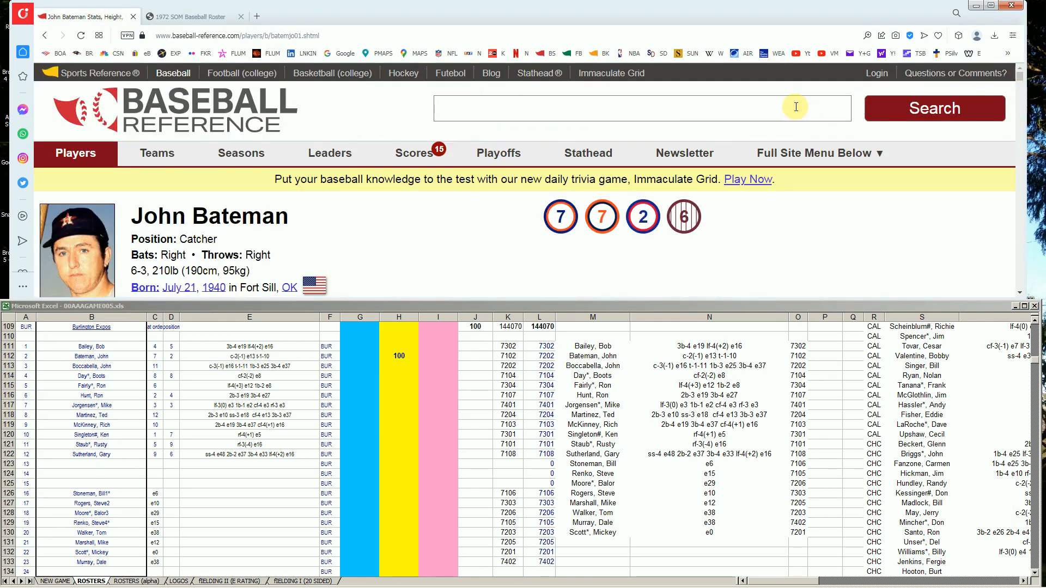
type("boots")
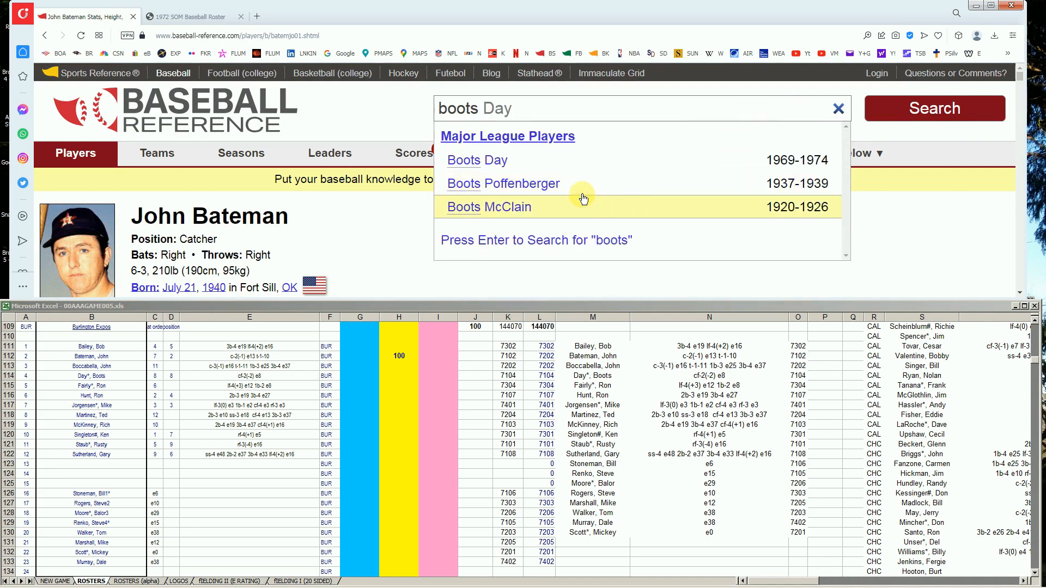
left_click(515, 173)
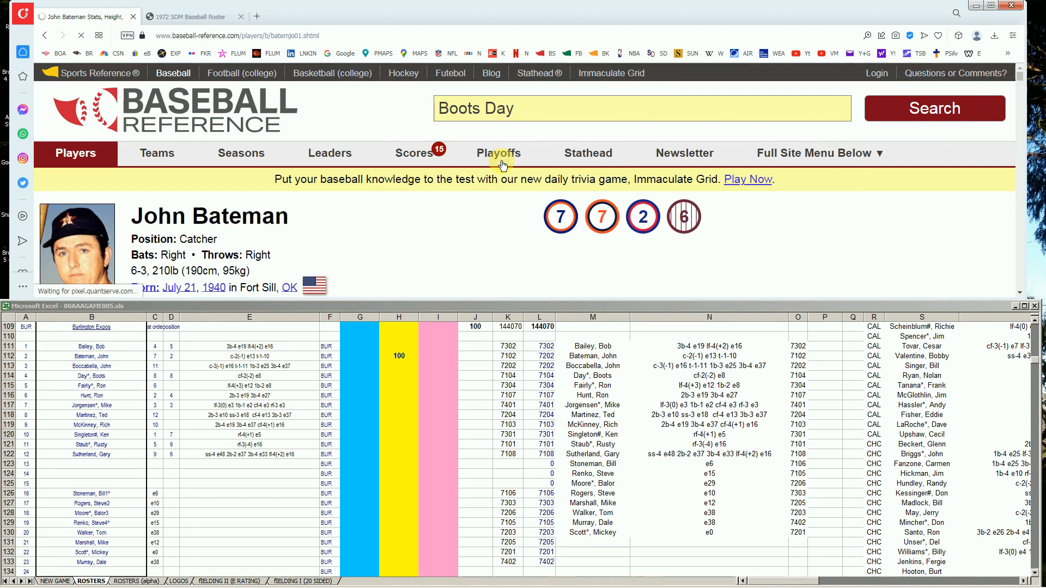
scroll(814, 238, "down", 5)
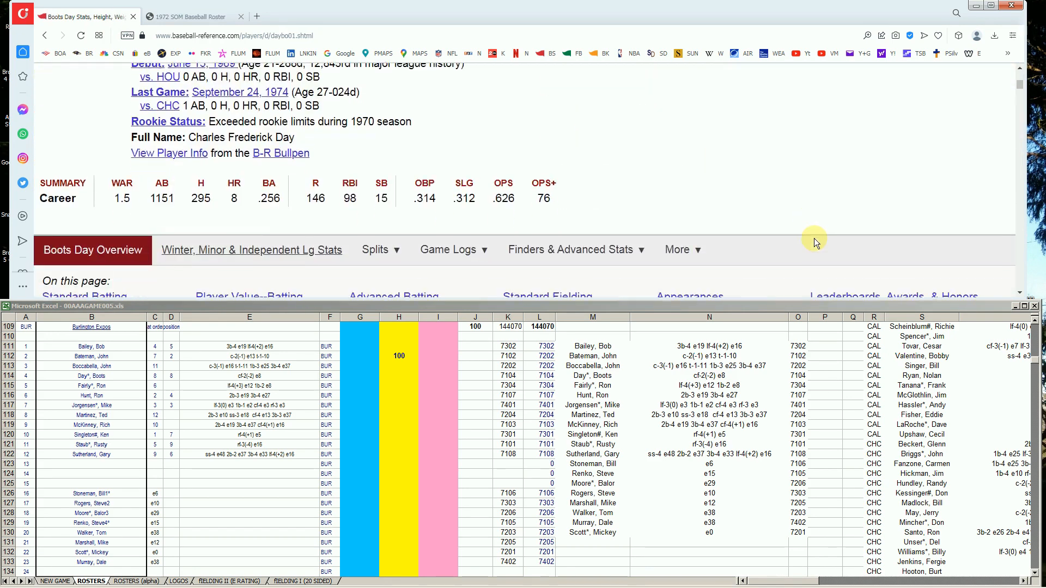
scroll(813, 241, "down", 3)
scroll(818, 243, "down", 3)
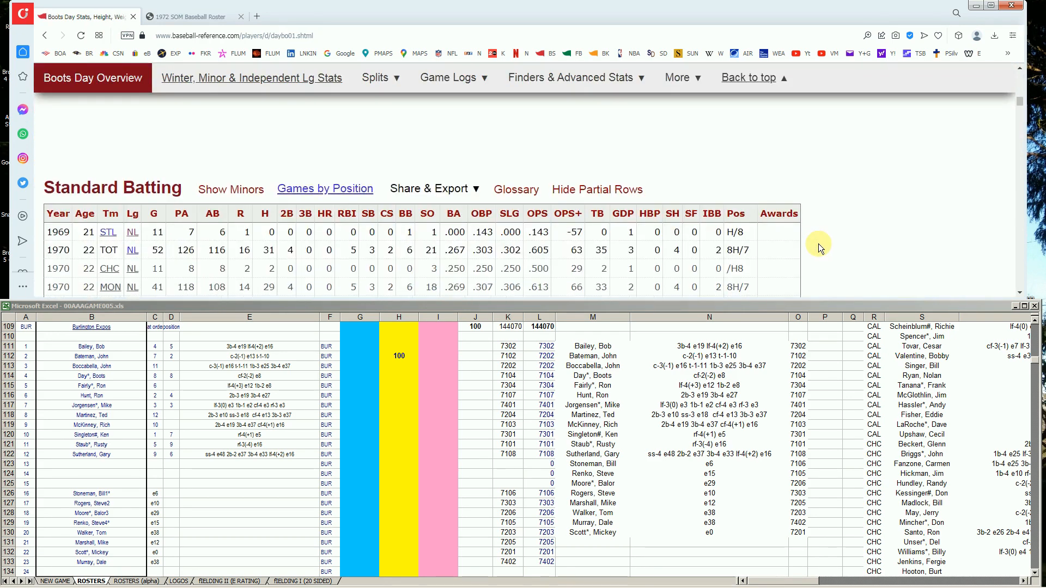
scroll(818, 243, "down", 1)
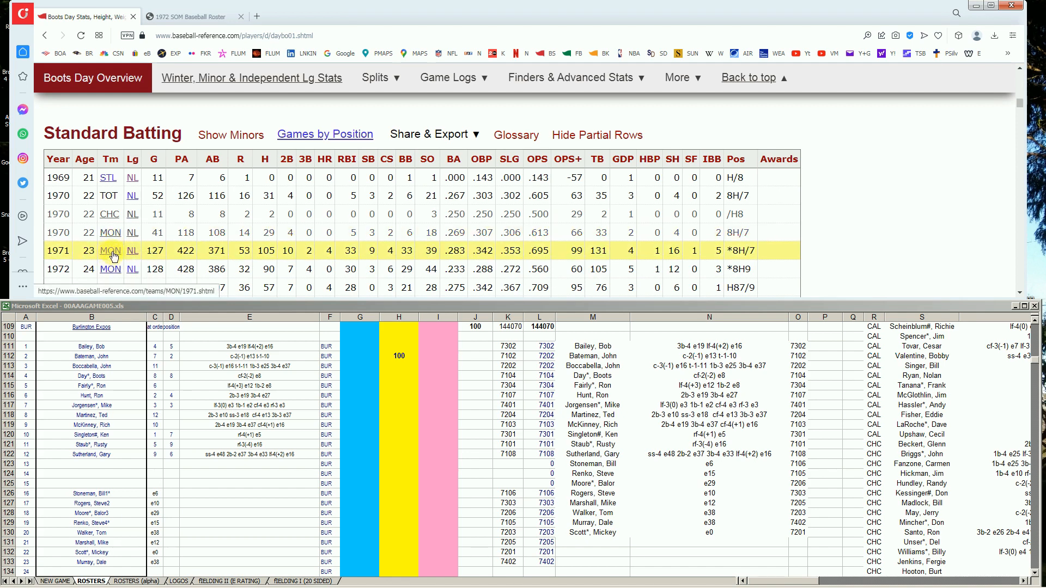
scroll(112, 248, "down", 1)
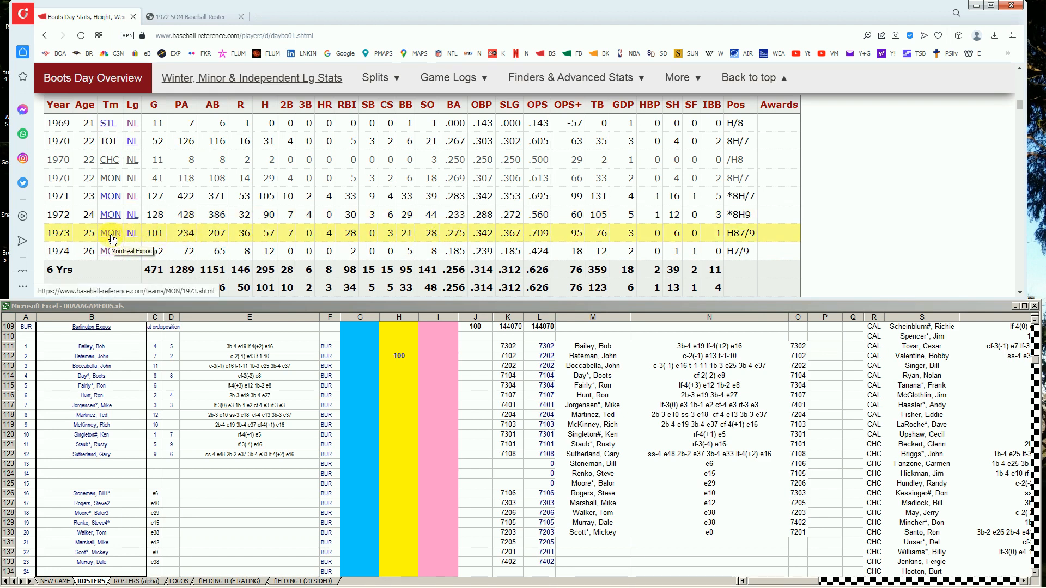
Open the 1973 SOM Baseball roster in a new browser tab and examine the Montreal Expos player list
left_click(257, 16)
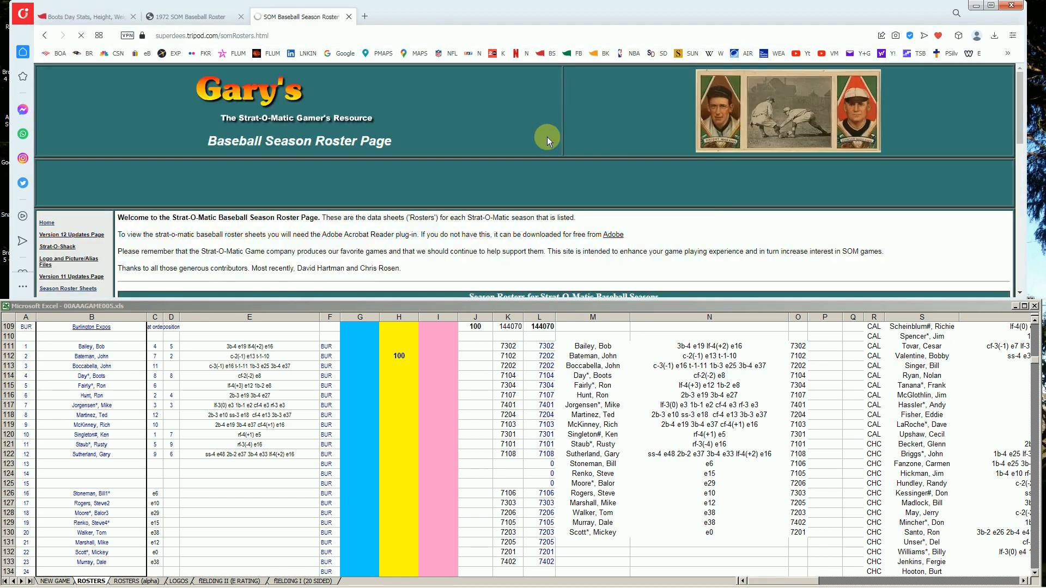
scroll(946, 147, "down", 10)
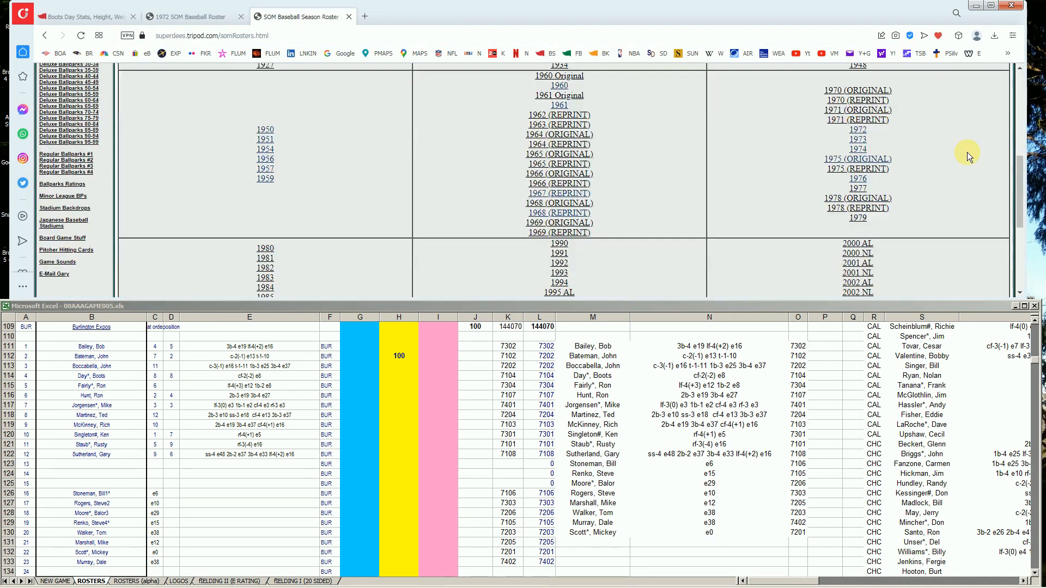
left_click(858, 140)
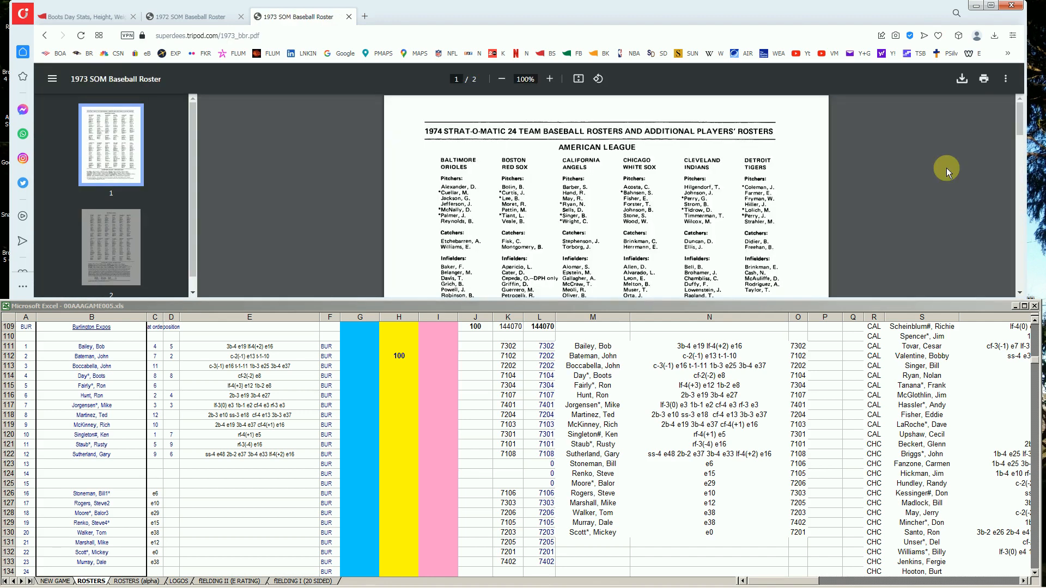
scroll(946, 169, "down", 5)
scroll(945, 174, "down", 5)
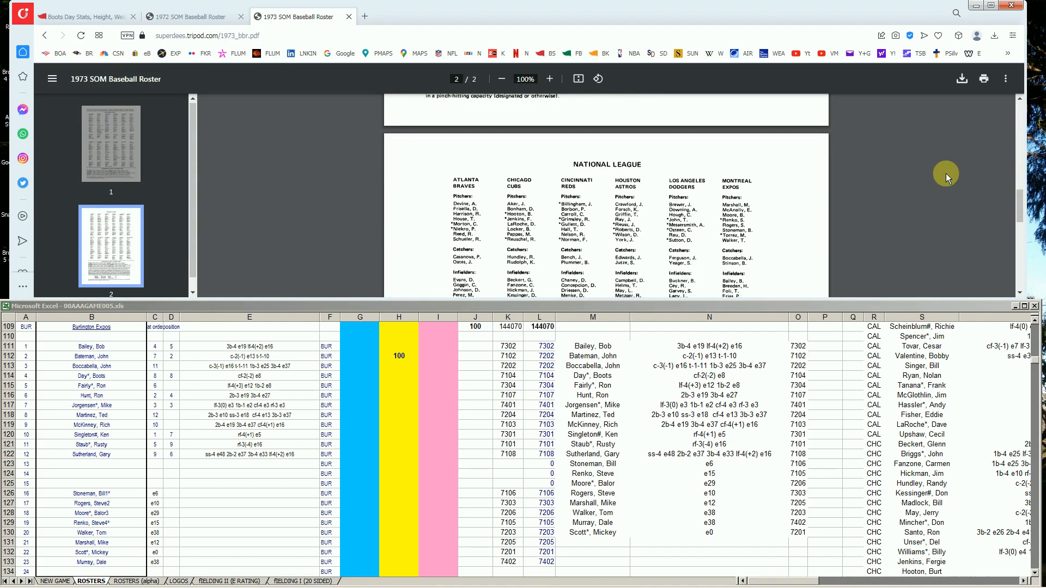
scroll(946, 173, "down", 2)
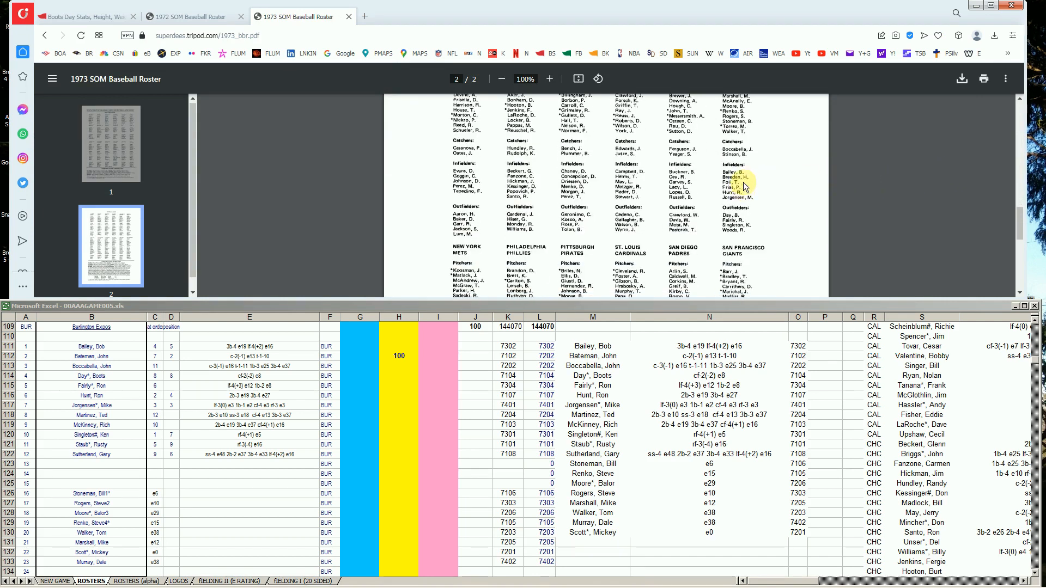
Enter 10000 for Boots Day in blue cell G114 of the Burlington Expos roster
left_click(360, 375)
left_click(360, 368)
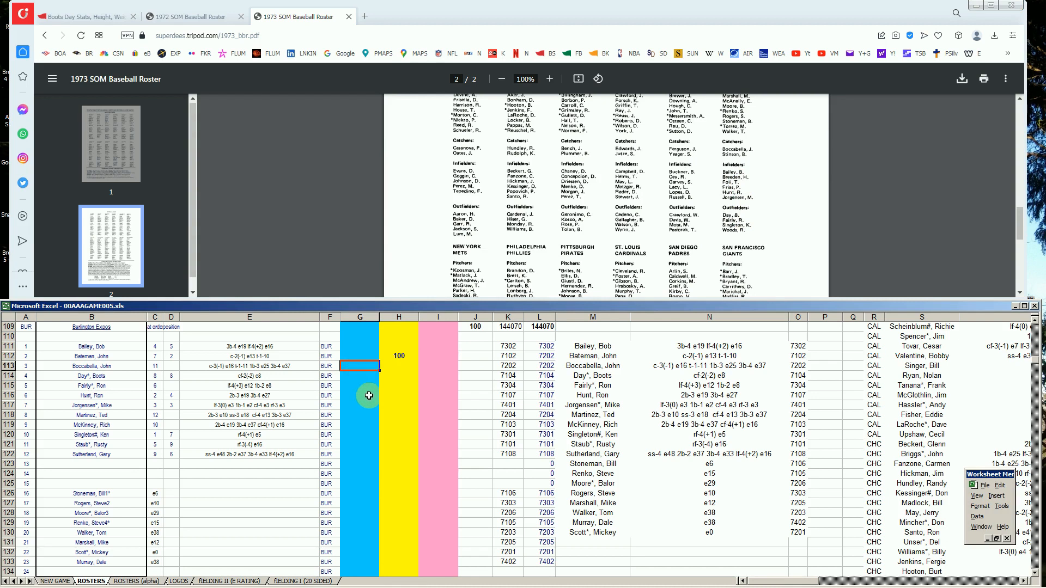
key("Right")
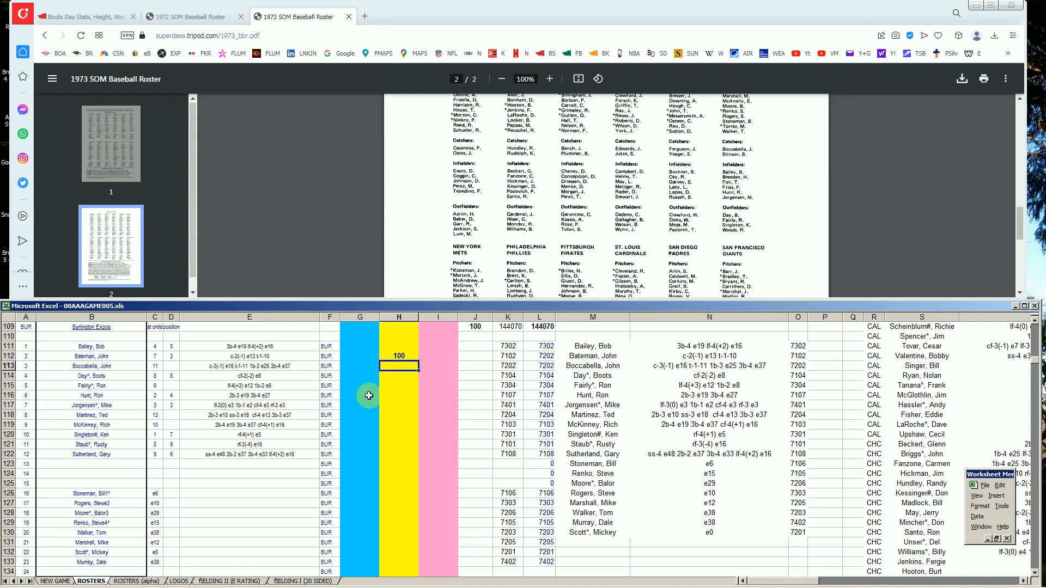
key("Left")
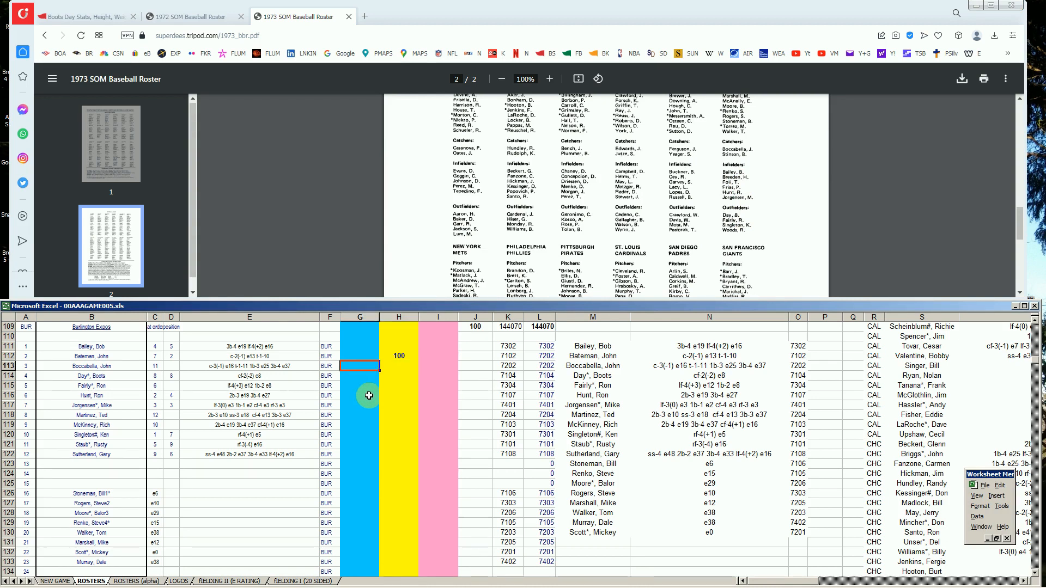
key("Down")
type("100")
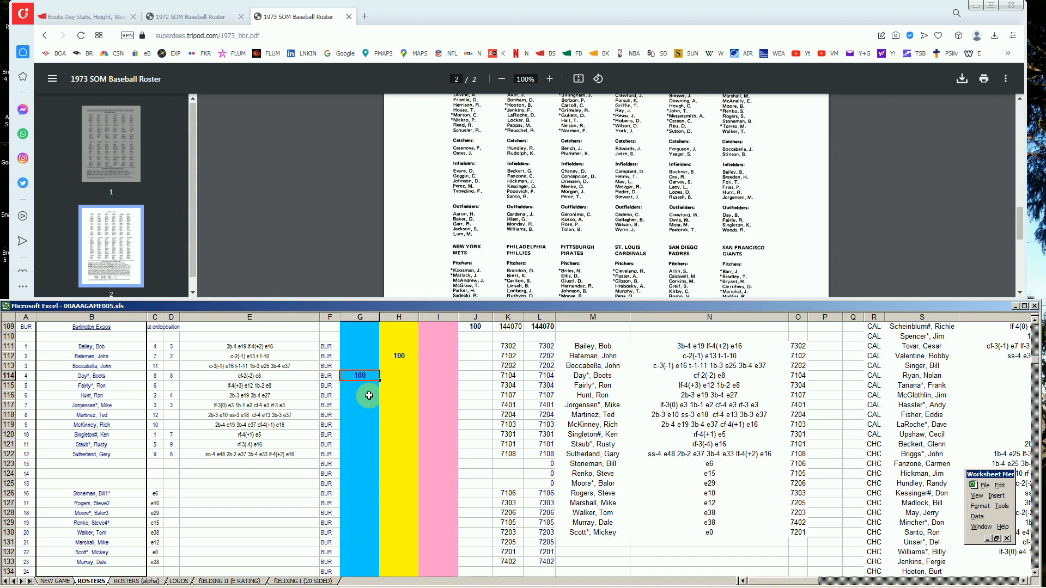
type("00")
key("Up")
Enter the season note 73! for Boots Day in cell J114
key("Down")
key("Right")
key("Right")
key("Right")
type("73")
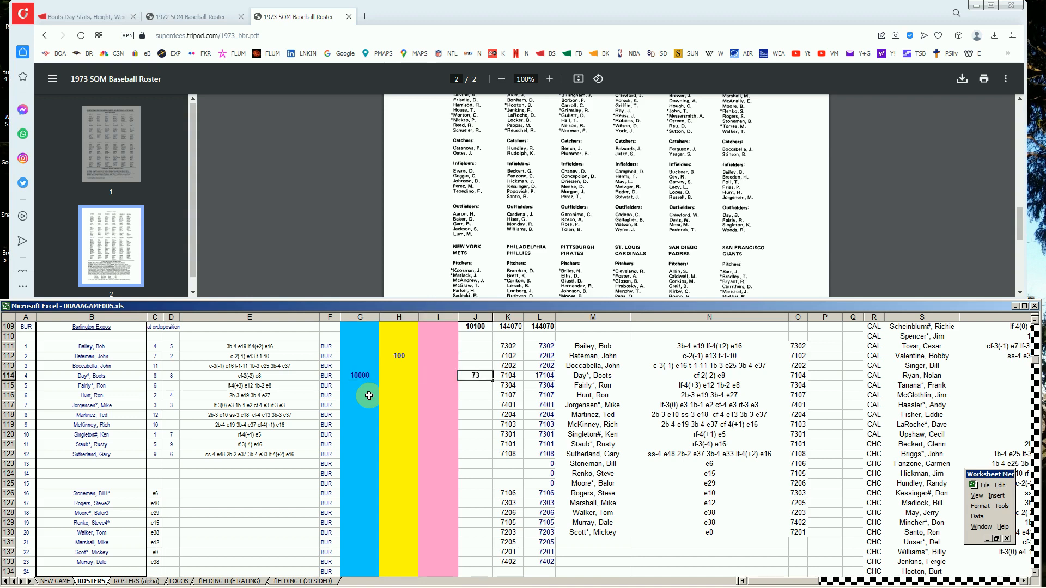
type("!")
left_click(368, 396)
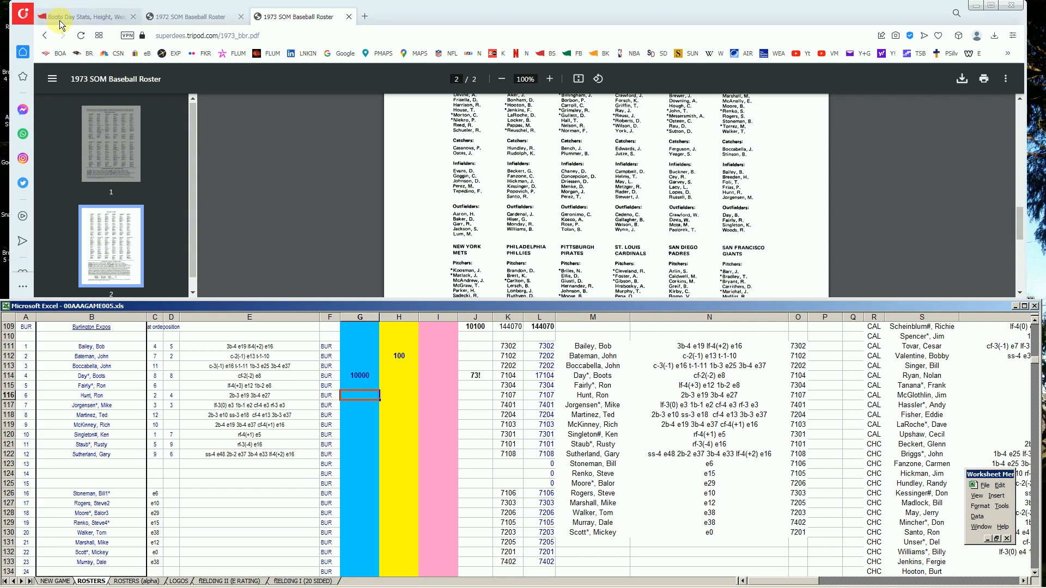
Look up Ron Hunt on Baseball Reference and examine his season batting lines, especially the Montreal years 1971 to 1974
left_click(77, 16)
left_click_drag(1019, 104, 1019, 76)
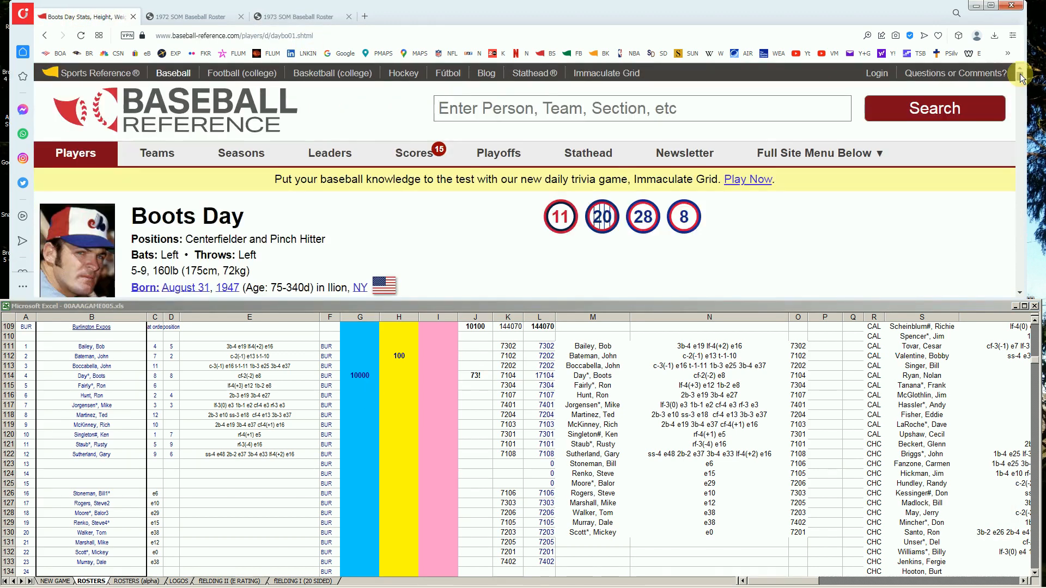
left_click(749, 105)
type("ron hunt")
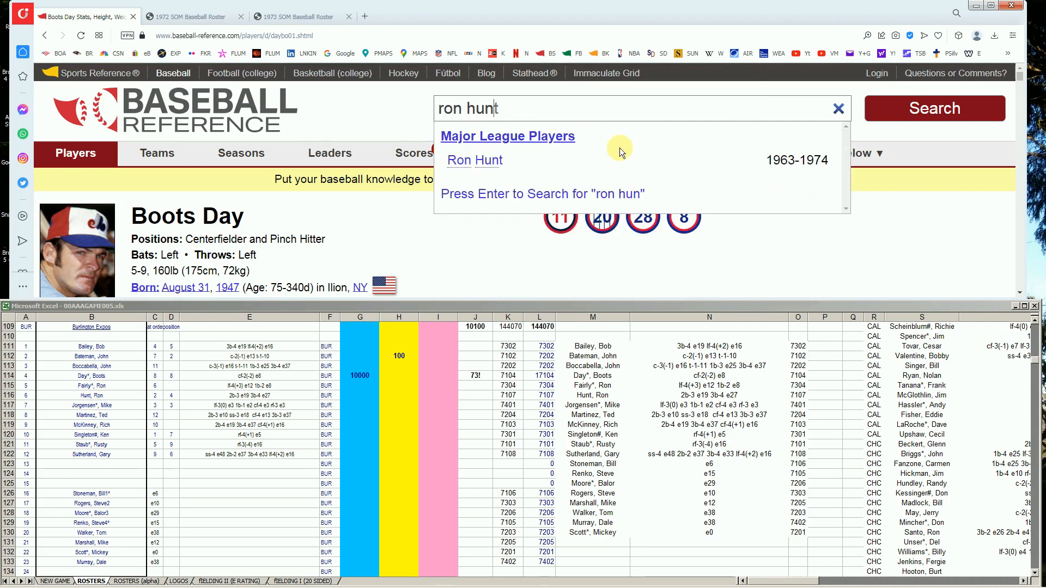
left_click(476, 161)
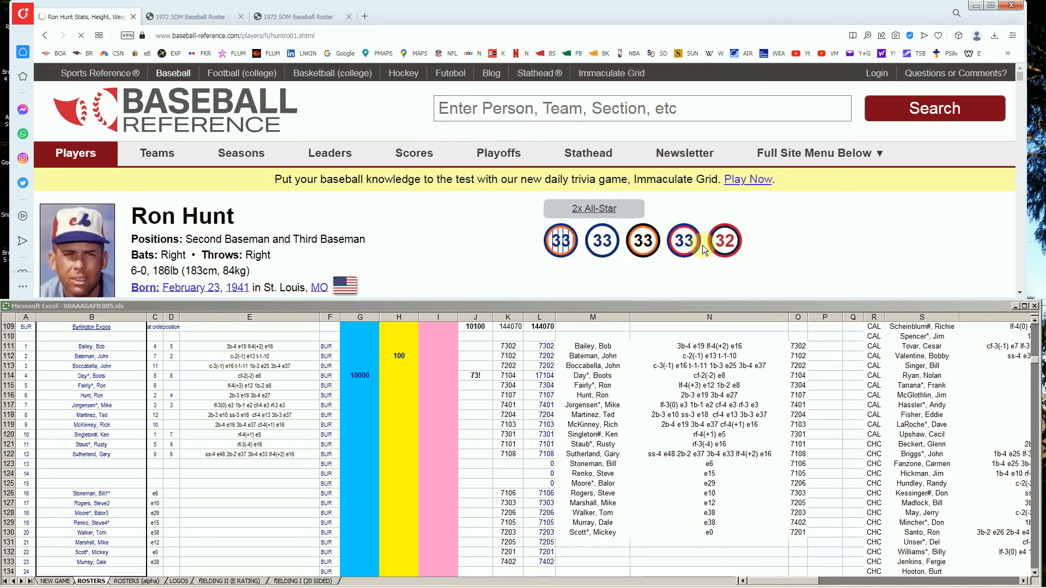
scroll(822, 237, "down", 10)
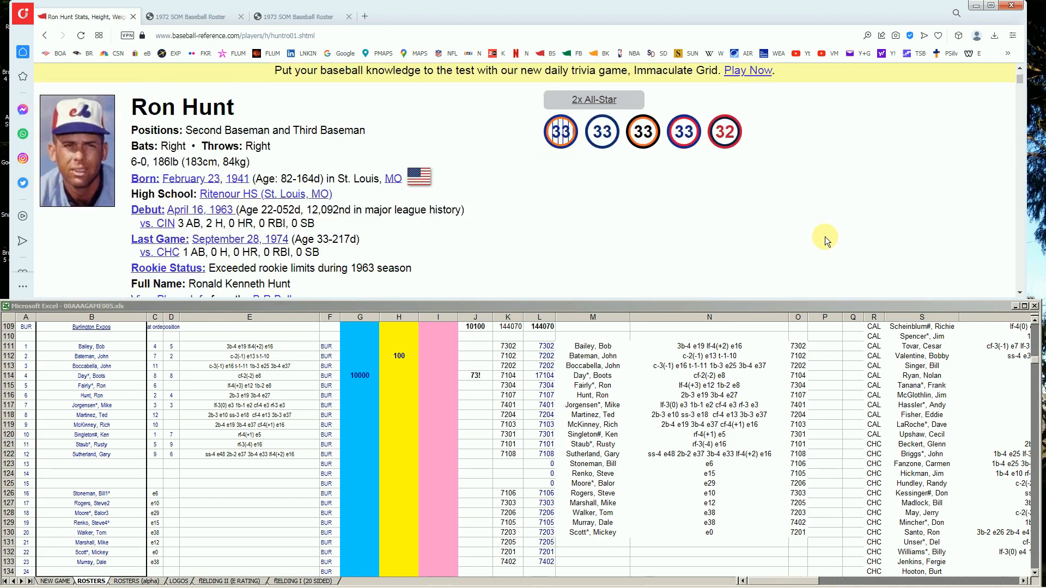
scroll(824, 236, "down", 5)
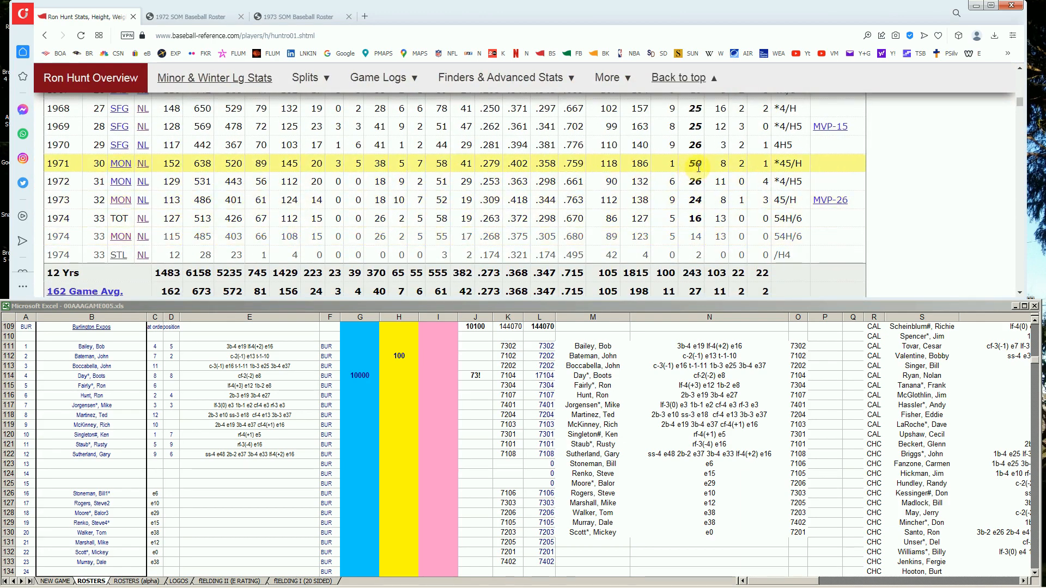
scroll(698, 168, "up", 1)
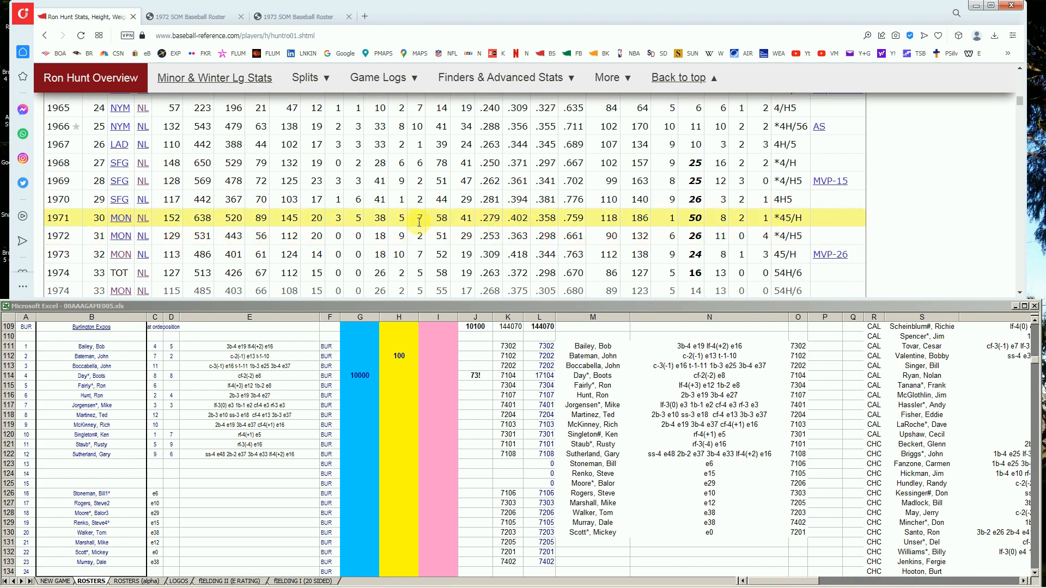
scroll(420, 222, "down", 1)
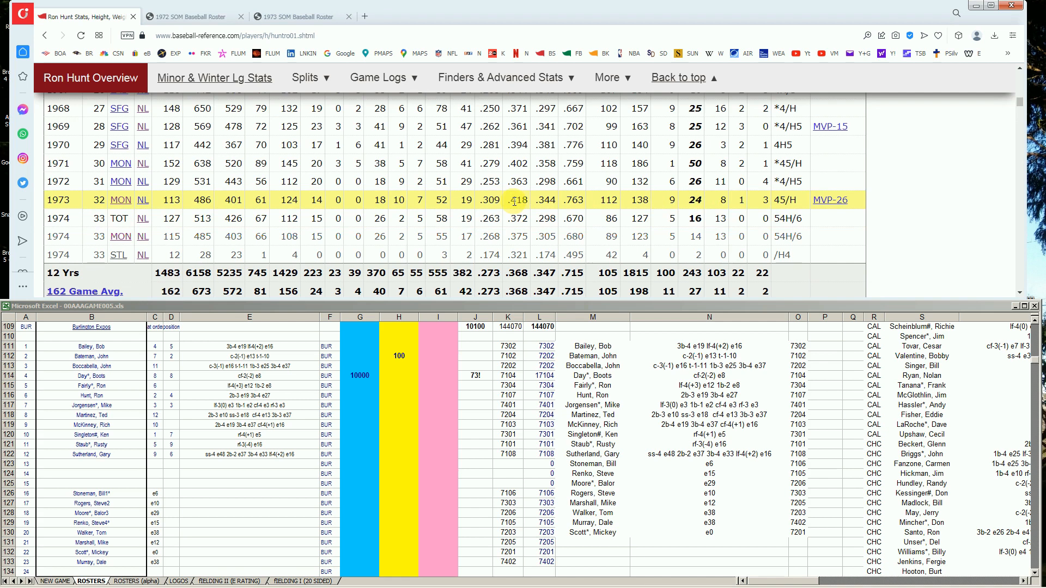
left_click(352, 400)
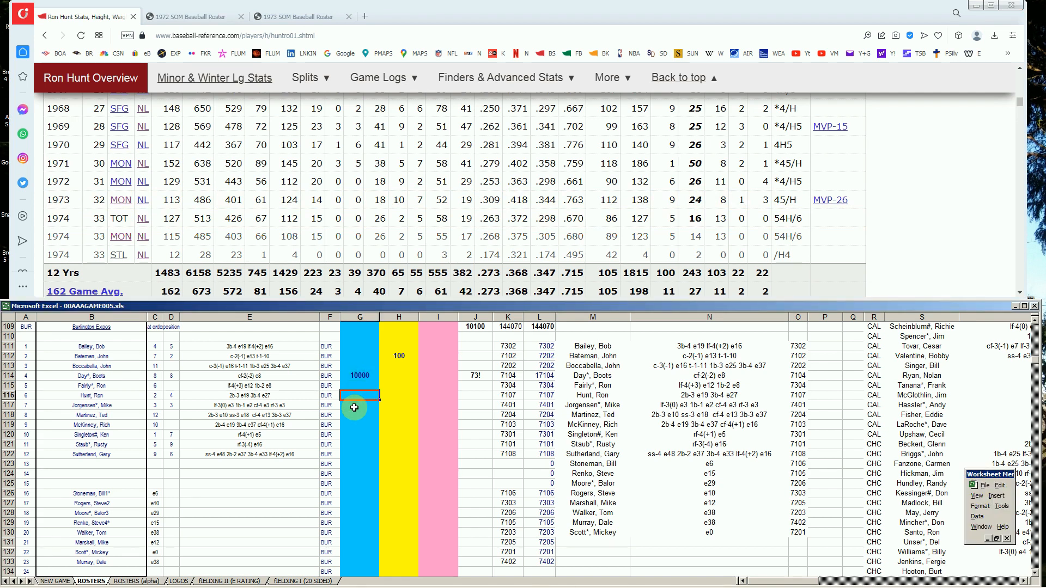
type("10000")
key("Tab")
key("Tab")
key("Tab")
type("73")
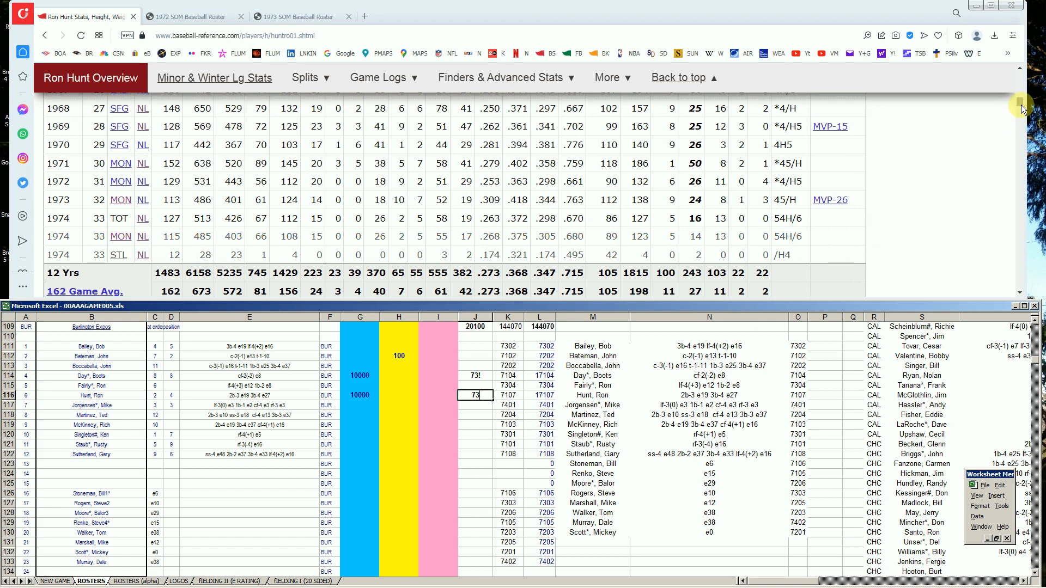
Look up Rich McKinney on Baseball Reference and examine his Standard Batting table by season
left_click_drag(1021, 109, 1020, 74)
left_click(730, 107)
type("rich m")
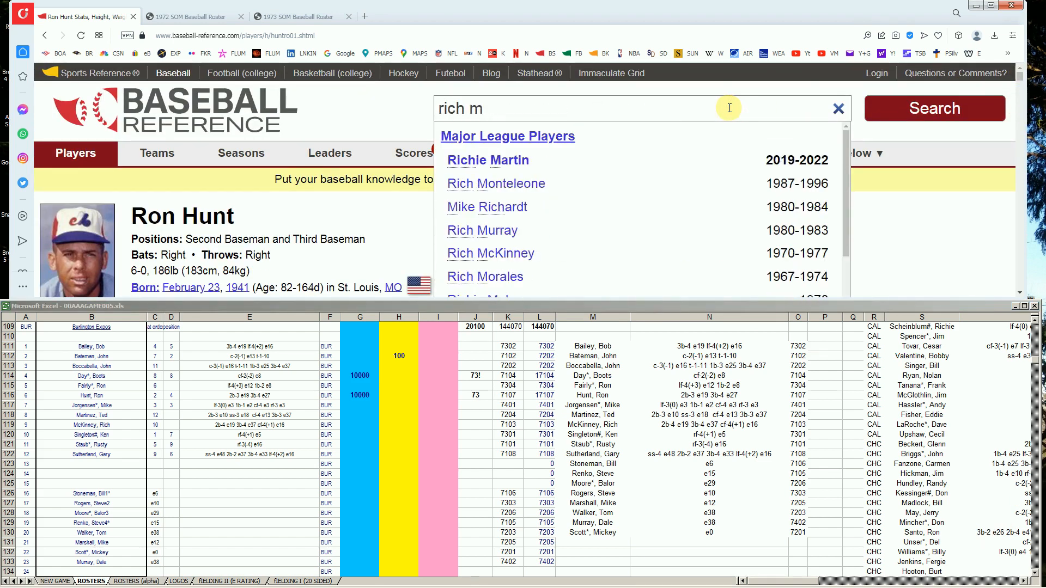
left_click(520, 253)
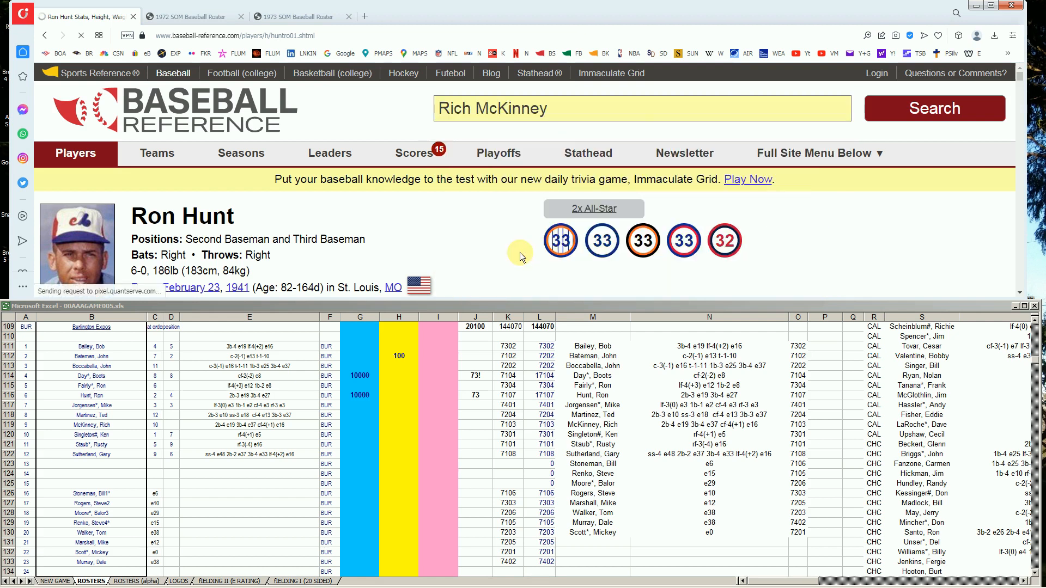
scroll(602, 250, "down", 5)
scroll(665, 228, "down", 5)
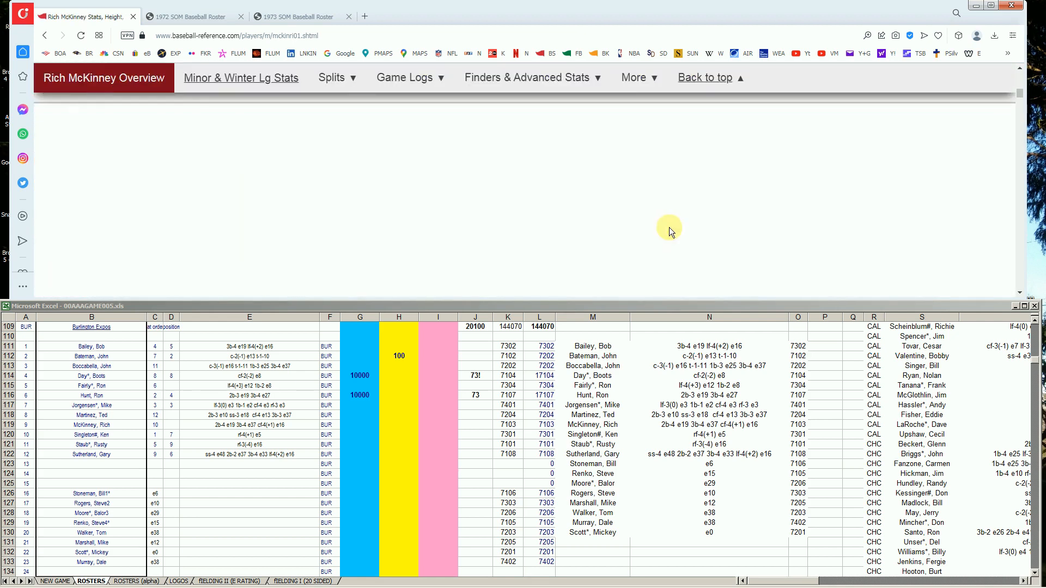
scroll(669, 230, "down", 3)
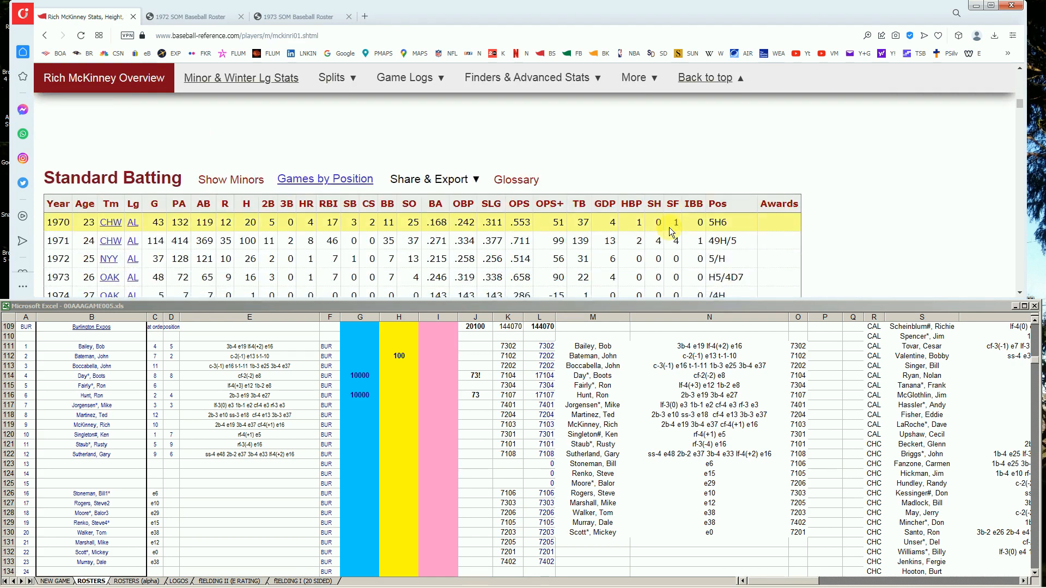
Check Rich McKinney's season batting lines against the Yankees and additional American League players on the 1972 SOM roster
scroll(671, 232, "down", 1)
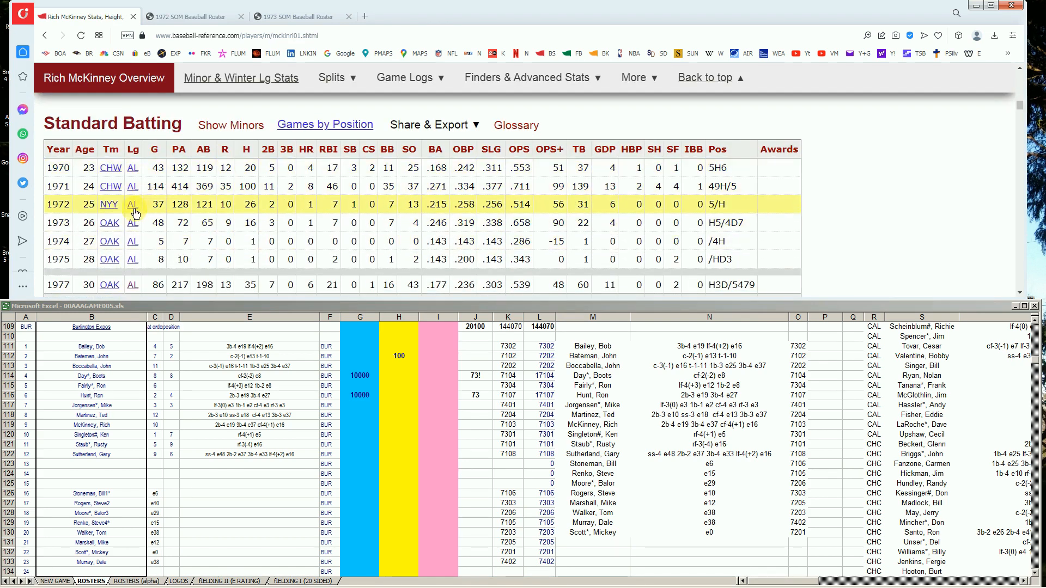
scroll(133, 212, "down", 1)
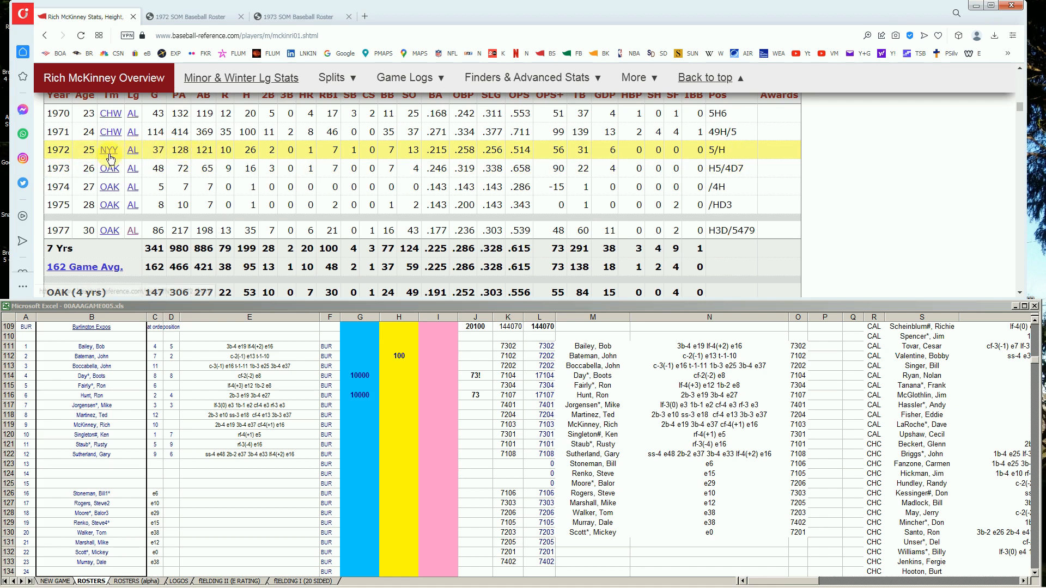
left_click(211, 16)
left_click_drag(1022, 247, 1029, 167)
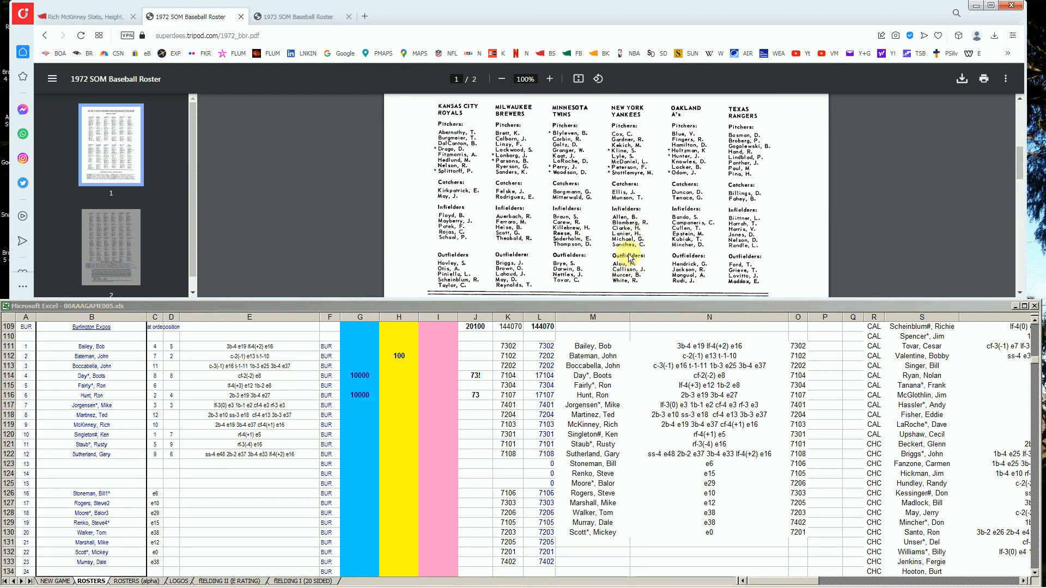
left_click_drag(1020, 182, 1021, 200)
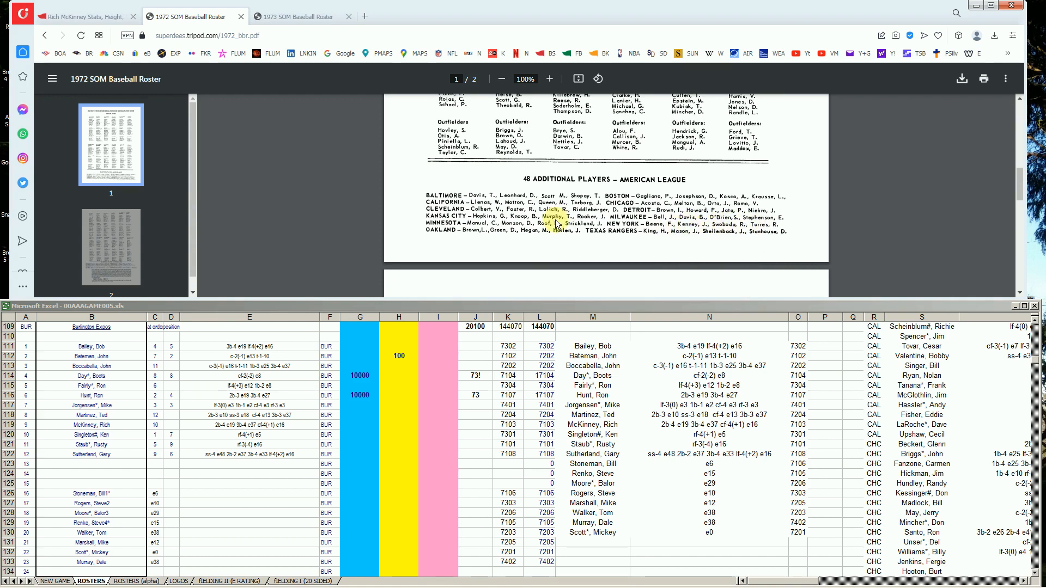
left_click(107, 17)
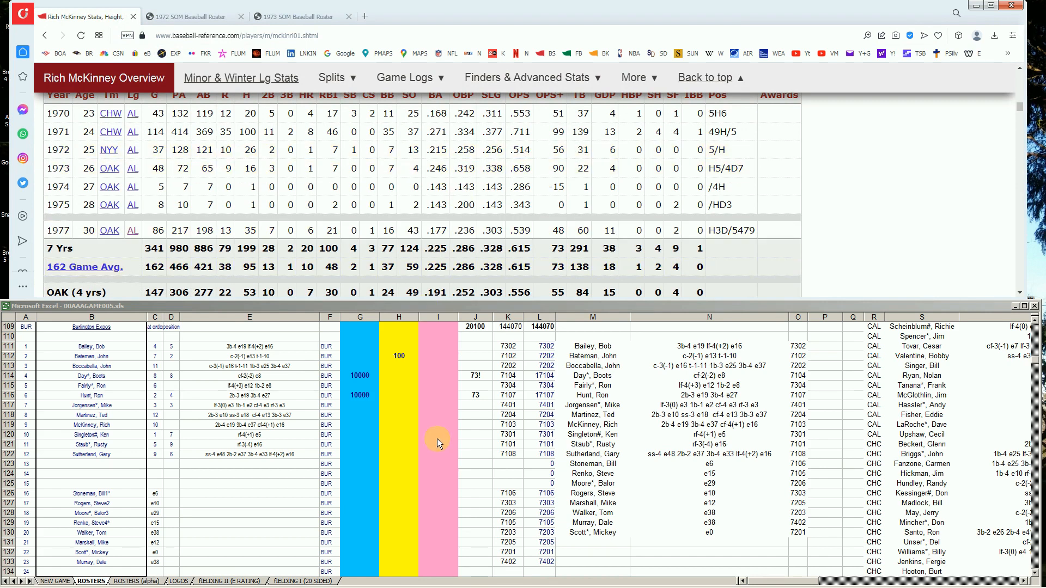
left_click(396, 437)
key("Left")
key("Left")
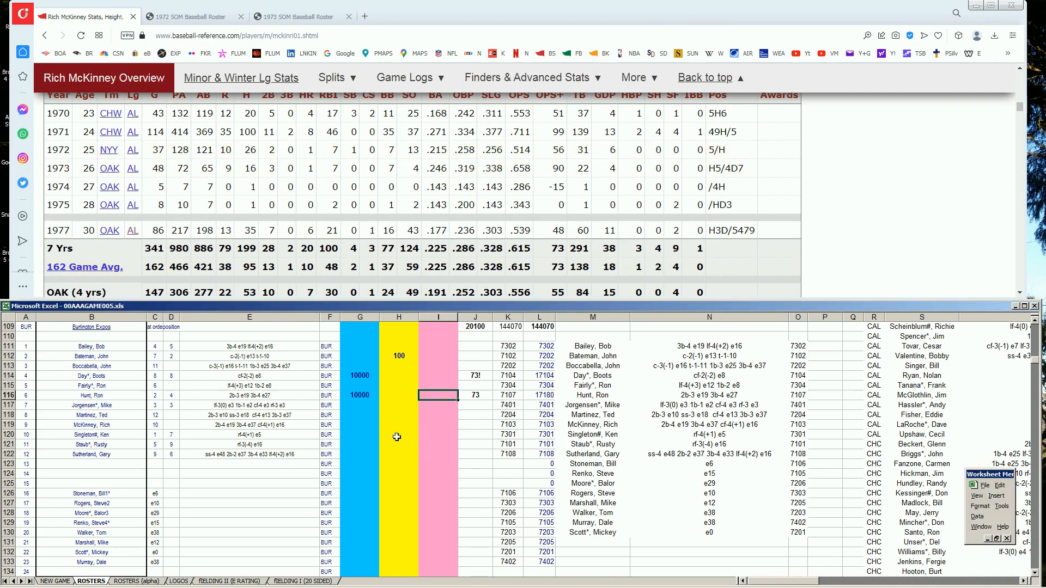
key("Down")
key("Down")
left_click(396, 436)
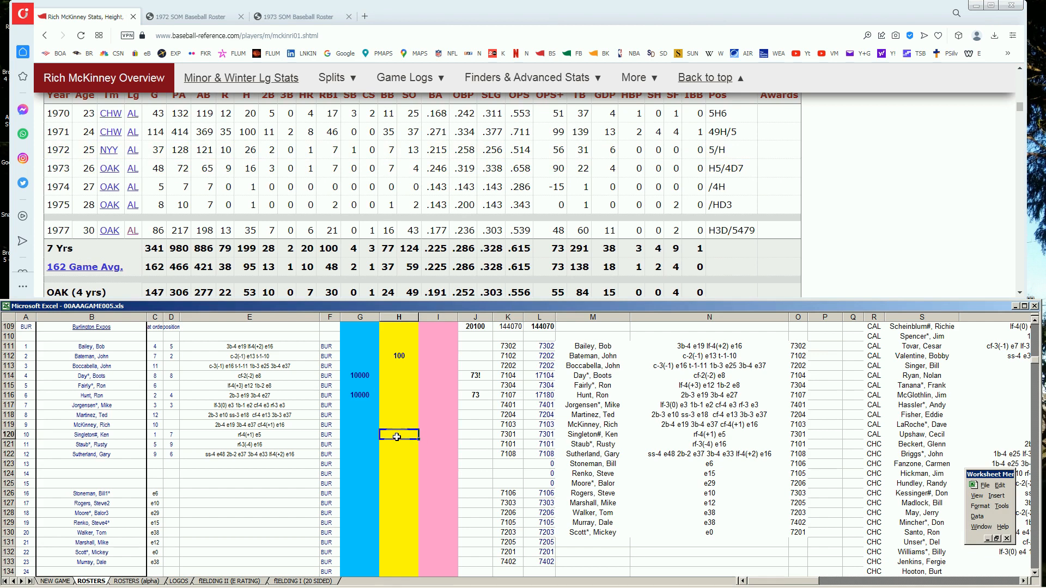
key("Up")
key("Right")
type("1")
key("Up")
key("Down")
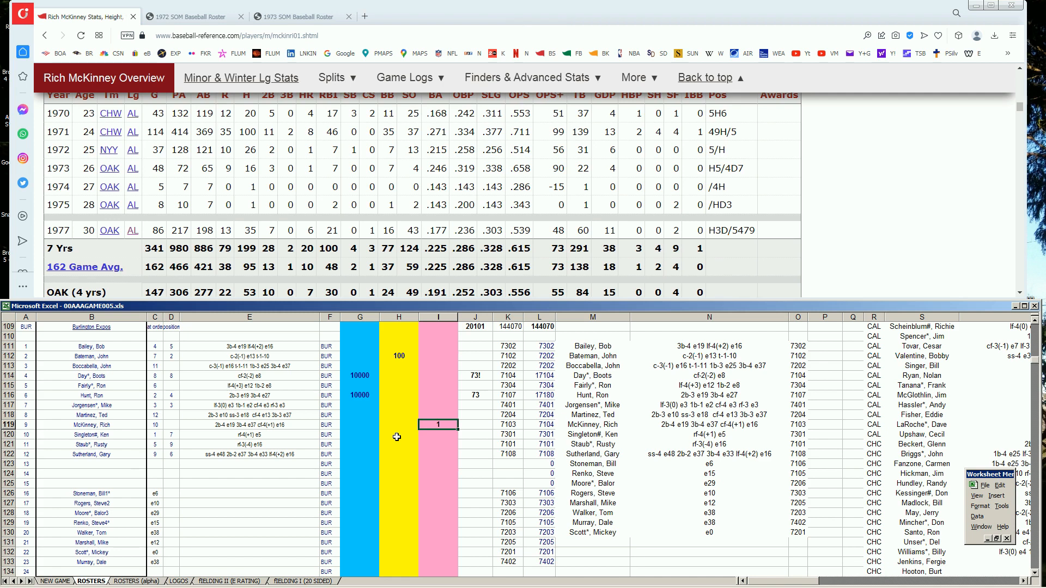
Look up Rusty Staub on Baseball Reference and examine his season batting lines from the late 1960s to the mid-1970s
left_click(1018, 97)
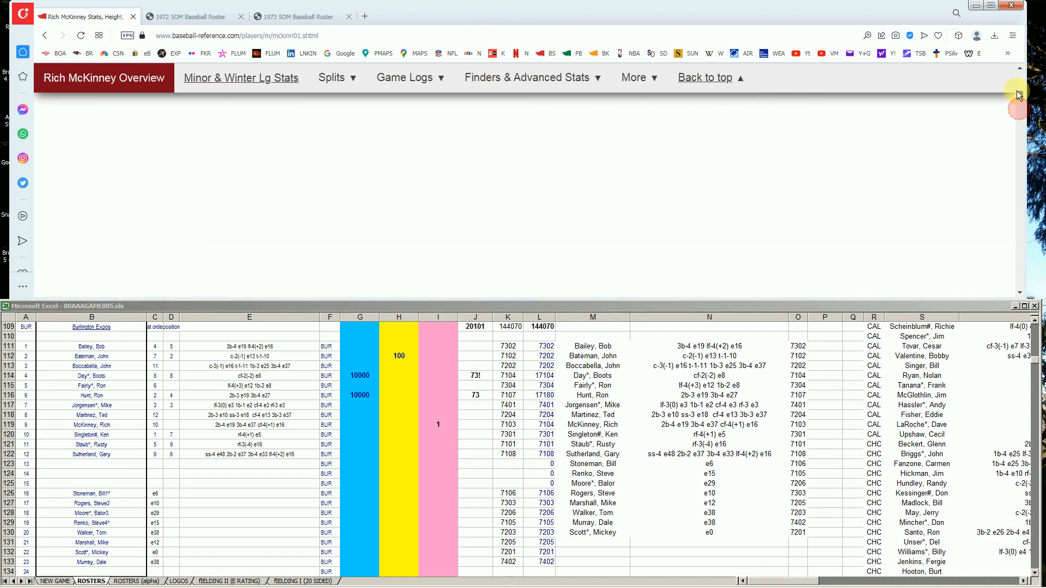
left_click_drag(1019, 95, 1014, 73)
left_click(820, 106)
type("rusty")
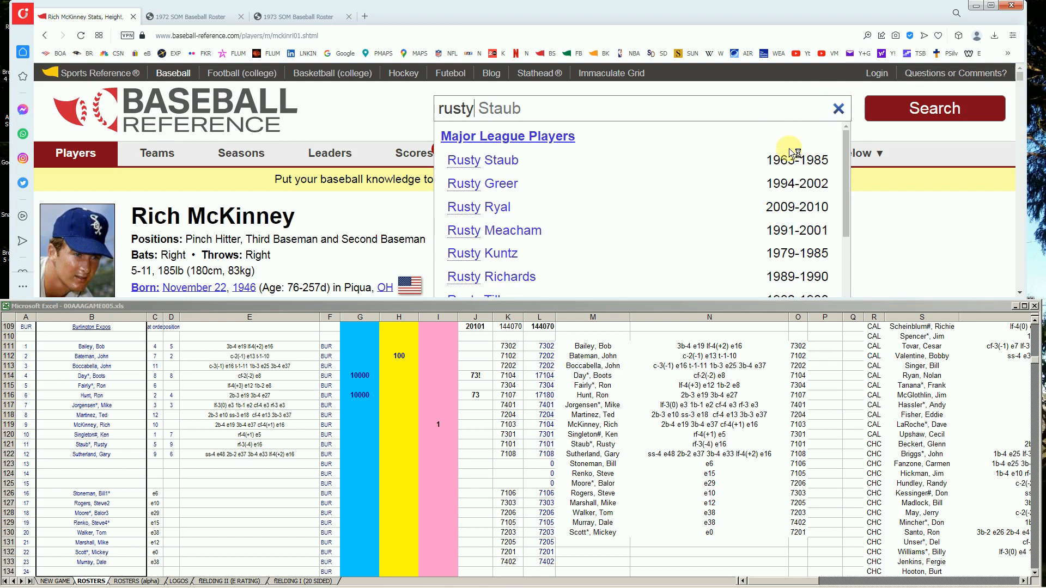
left_click(499, 159)
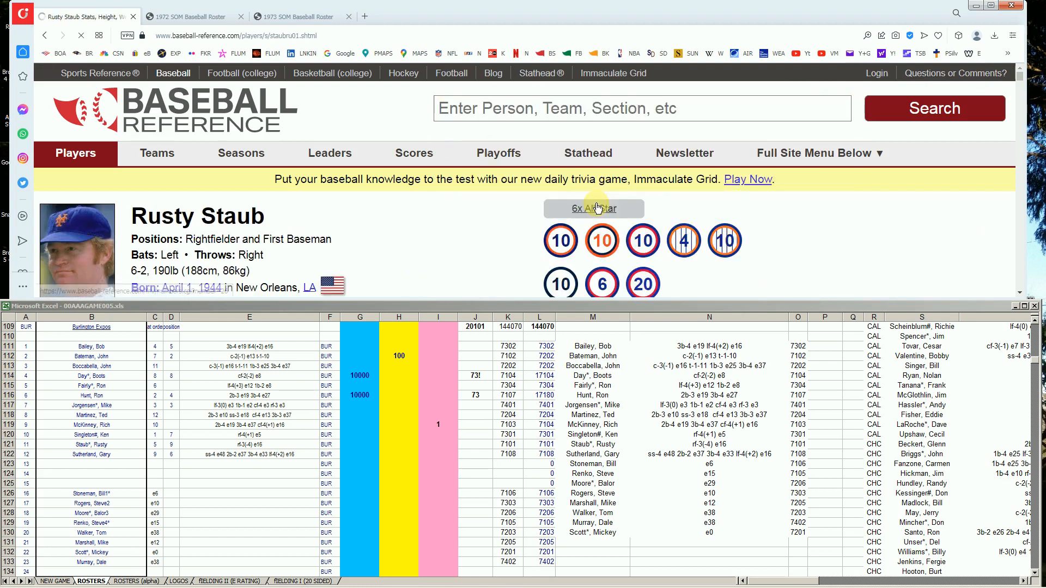
scroll(659, 212, "down", 3)
scroll(698, 211, "down", 6)
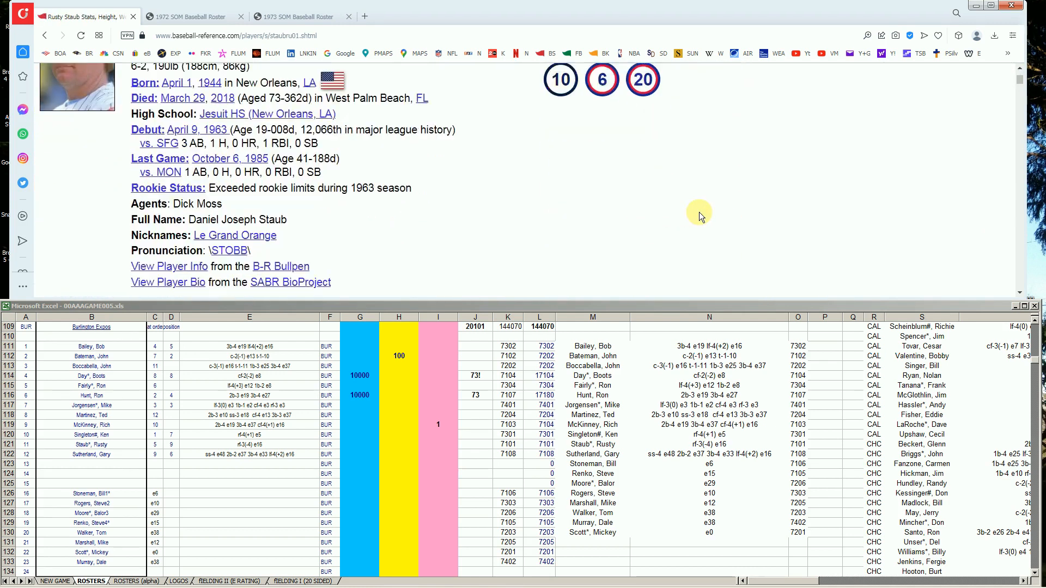
scroll(700, 215, "down", 3)
scroll(701, 216, "down", 2)
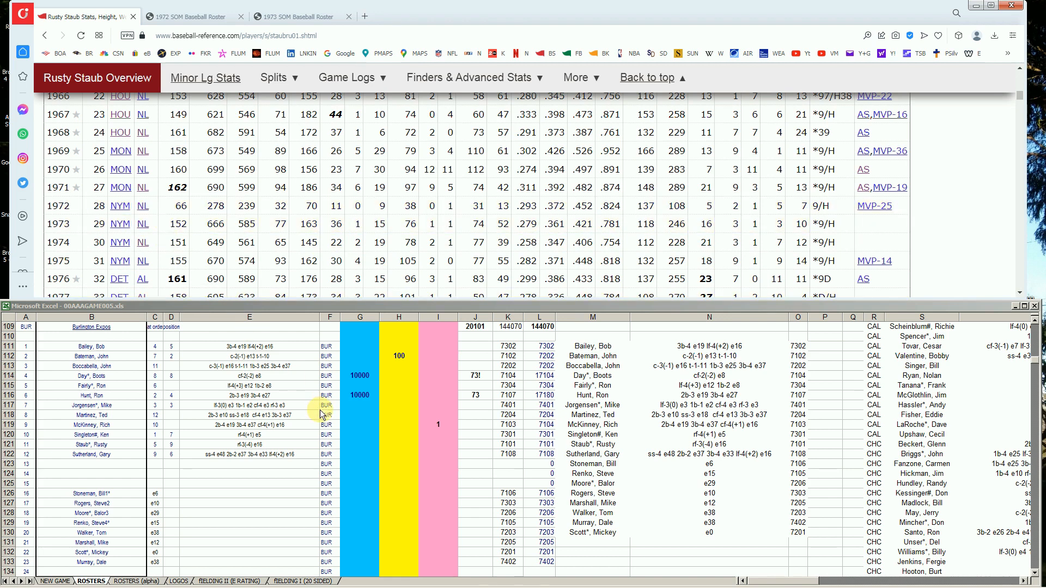
Enter 10000 for Rusty Staub in blue cell G121 and the note trade in J121
left_click(351, 436)
left_click(351, 444)
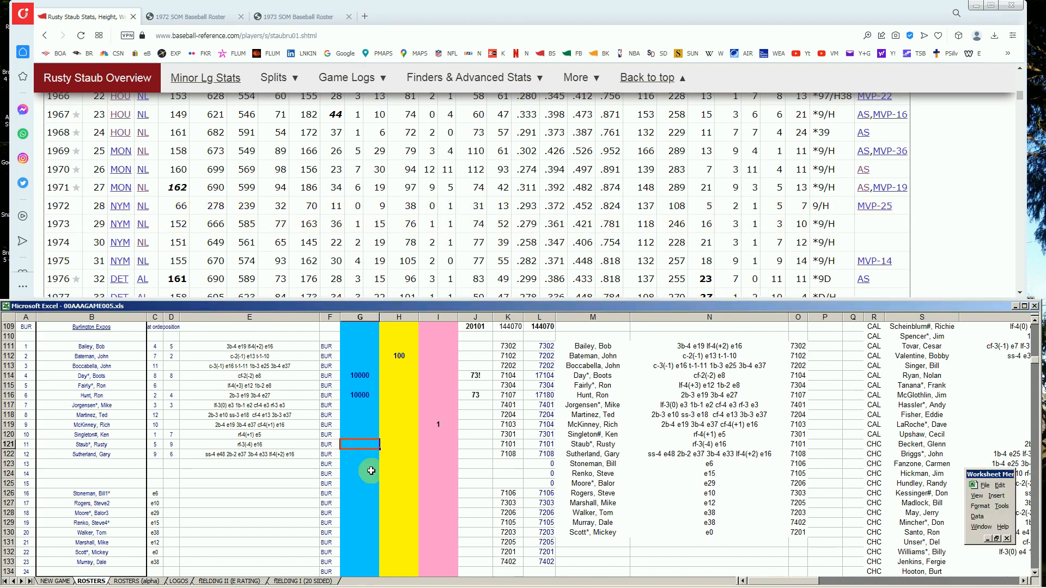
type("10000")
key("Up")
key("Down")
key("Right")
key("Right")
key("Right")
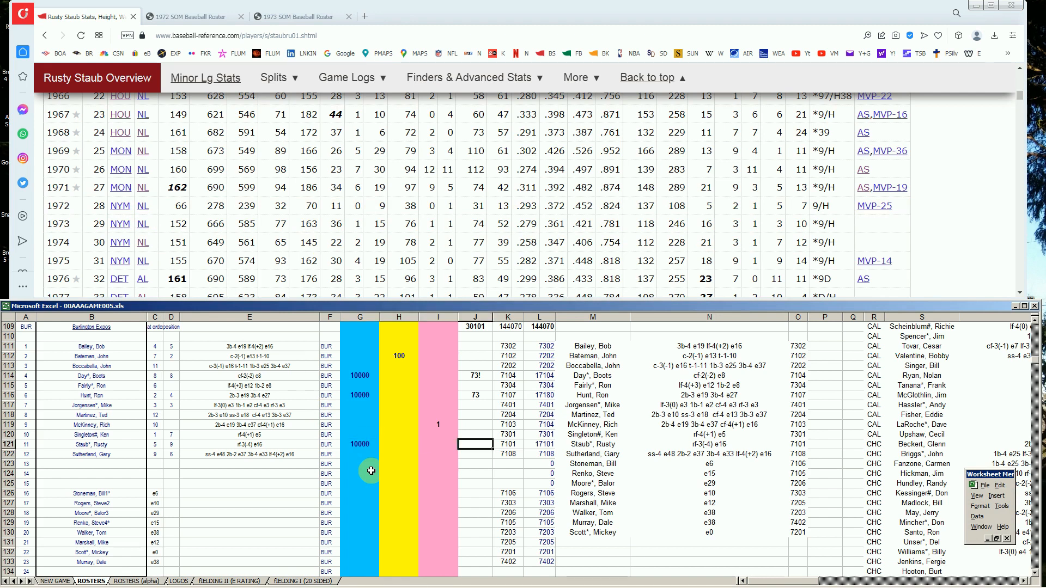
type("trade")
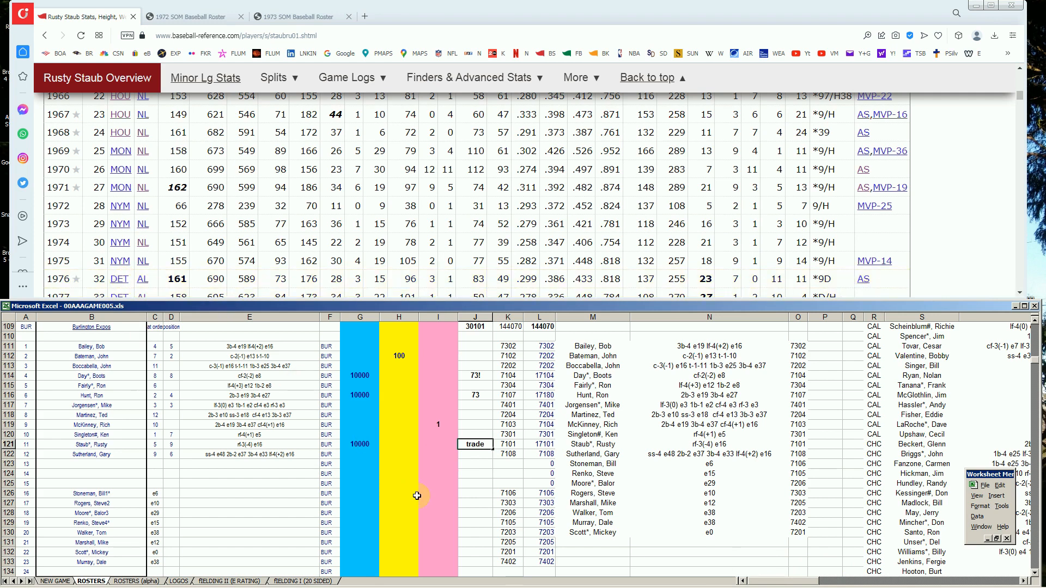
Look up Gary Sutherland on Baseball Reference and examine his season batting lines, especially 1972 to 1974
left_click_drag(1018, 95, 1019, 70)
left_click(805, 105)
type("s")
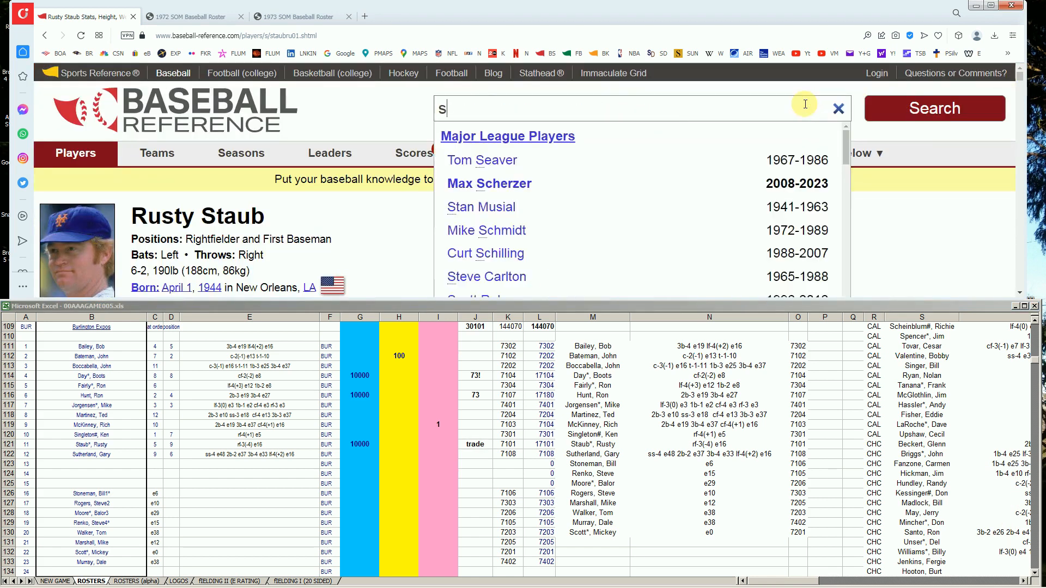
type("utherlan")
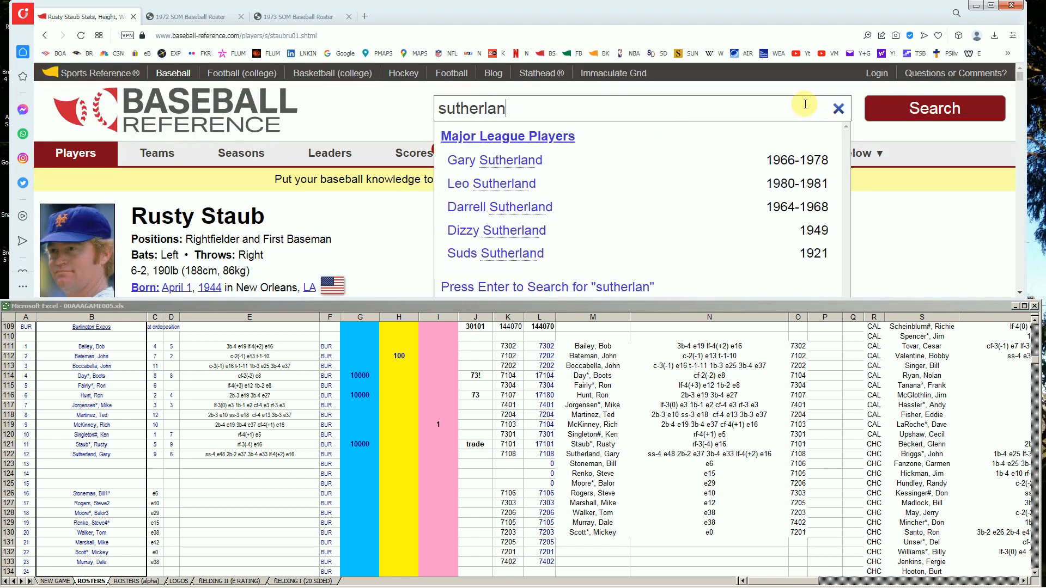
left_click(589, 159)
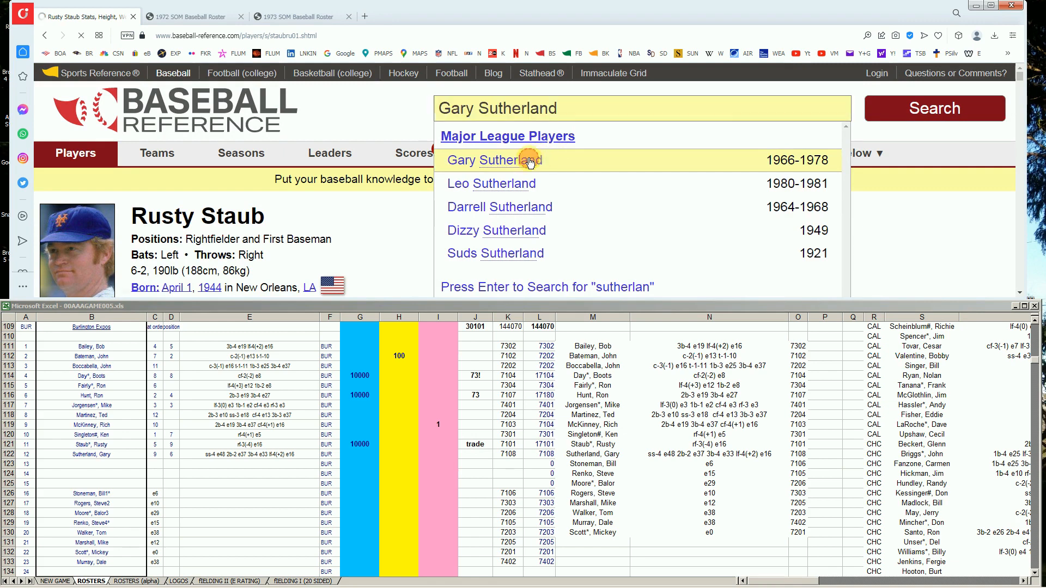
scroll(745, 223, "down", 10)
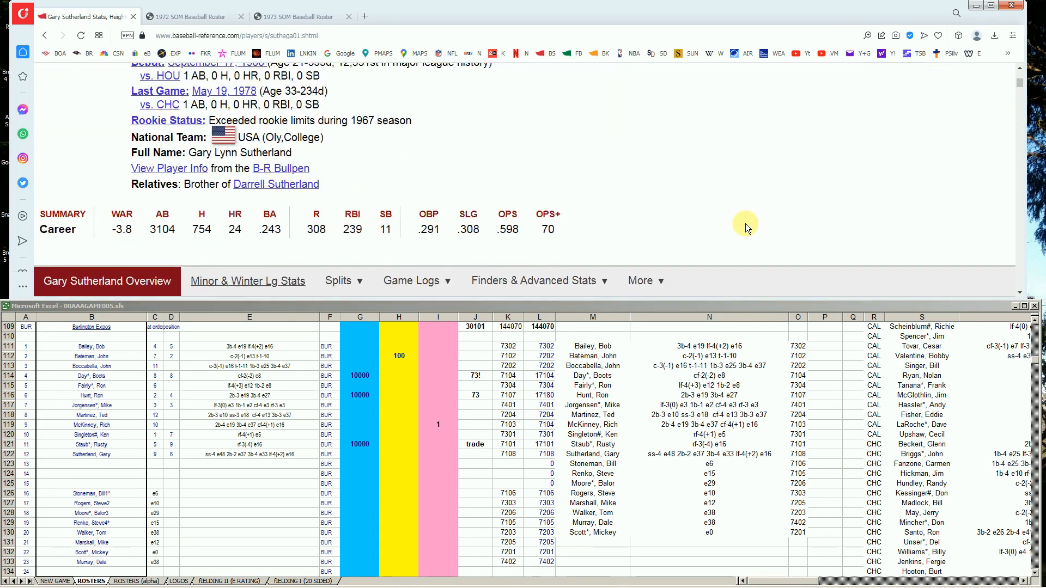
scroll(746, 223, "down", 3)
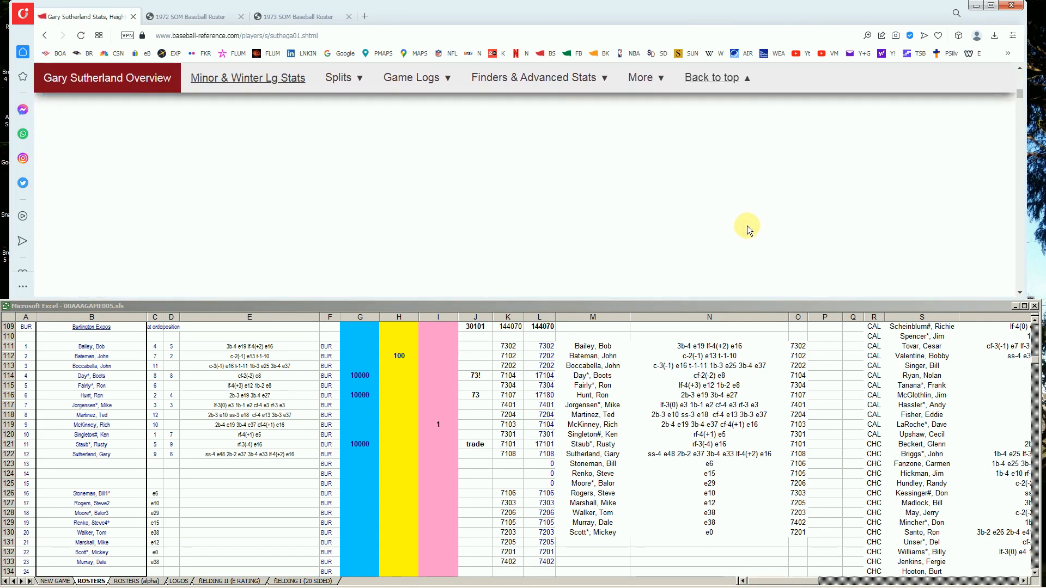
scroll(746, 226, "down", 3)
scroll(860, 241, "up", 1)
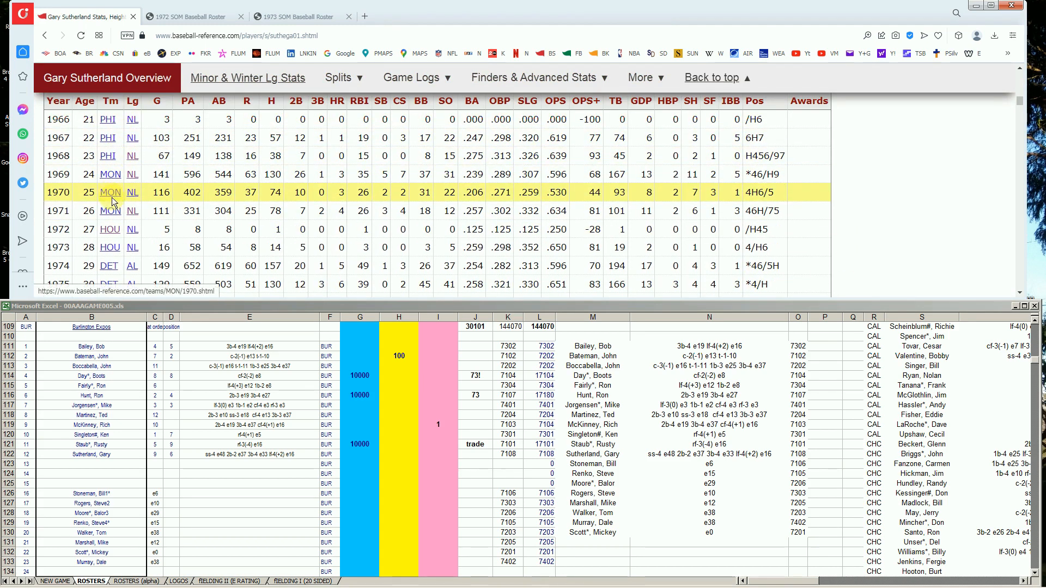
scroll(128, 247, "down", 1)
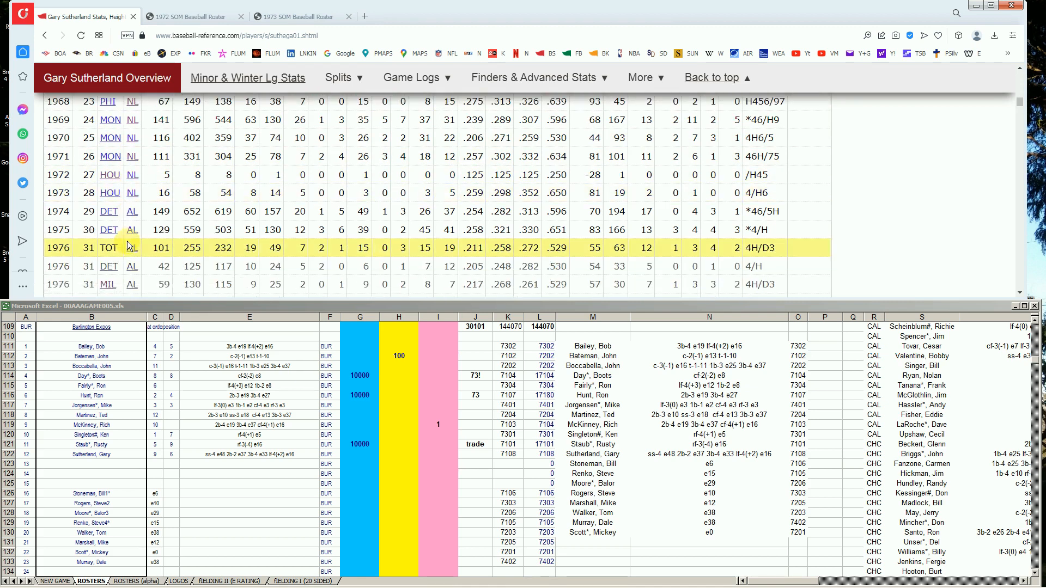
scroll(129, 245, "down", 2)
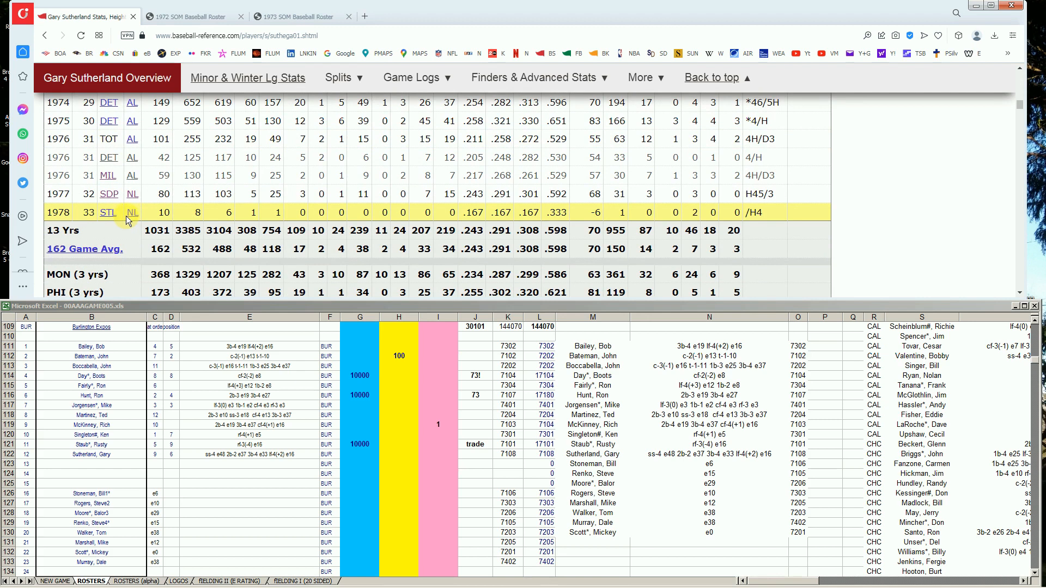
scroll(126, 215, "up", 3)
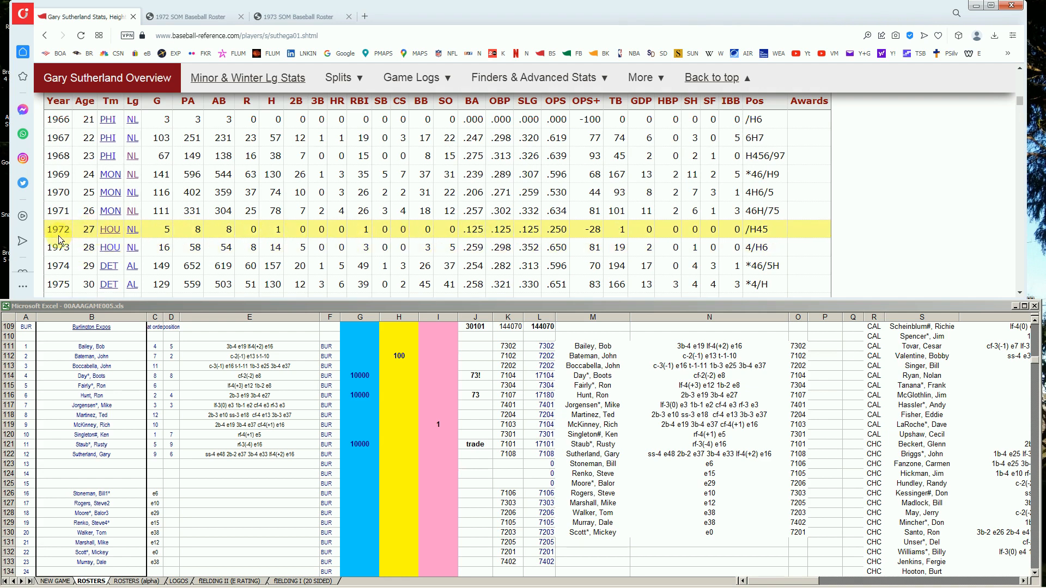
scroll(90, 238, "down", 1)
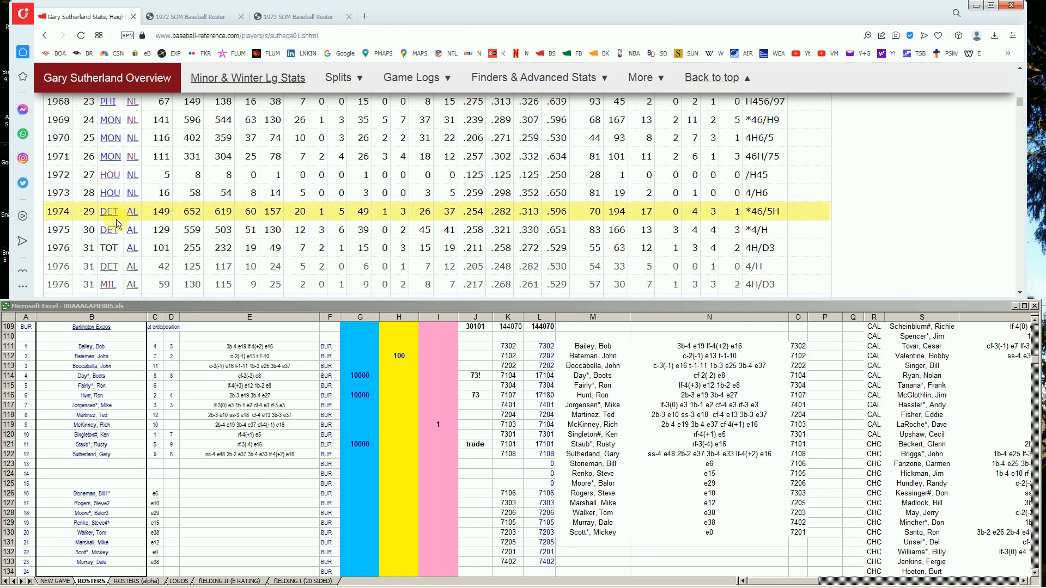
left_click(356, 454)
type("10000")
key("Tab")
key("Tab")
key("Tab")
type("ret")
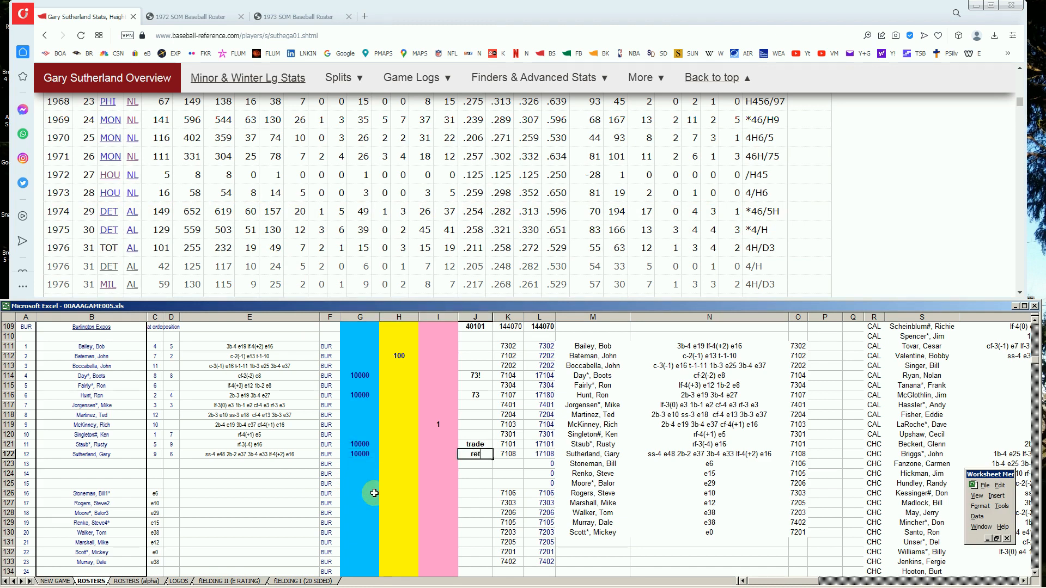
type("ire?")
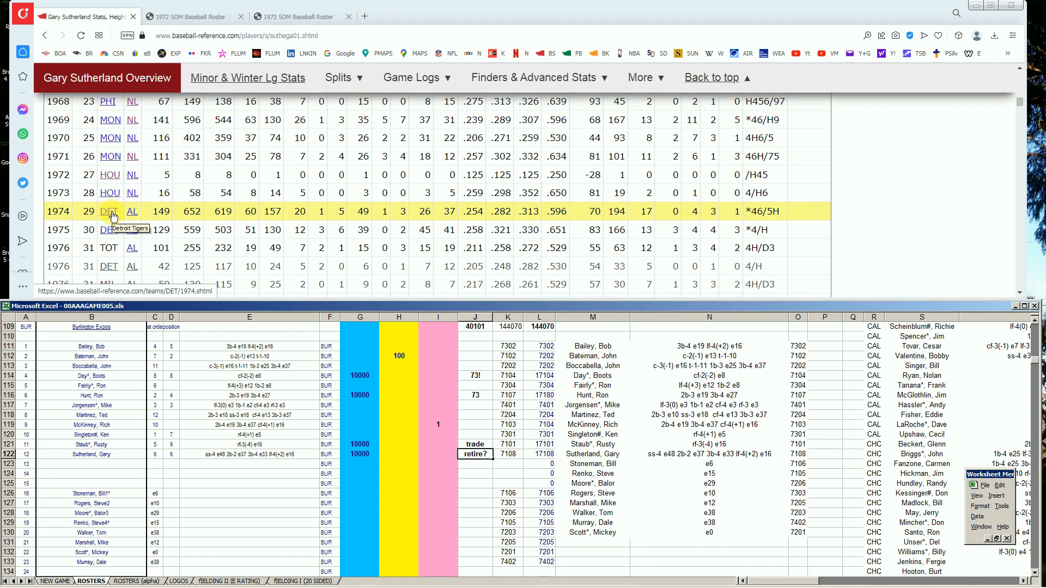
key("Left")
key("Left")
key("Left")
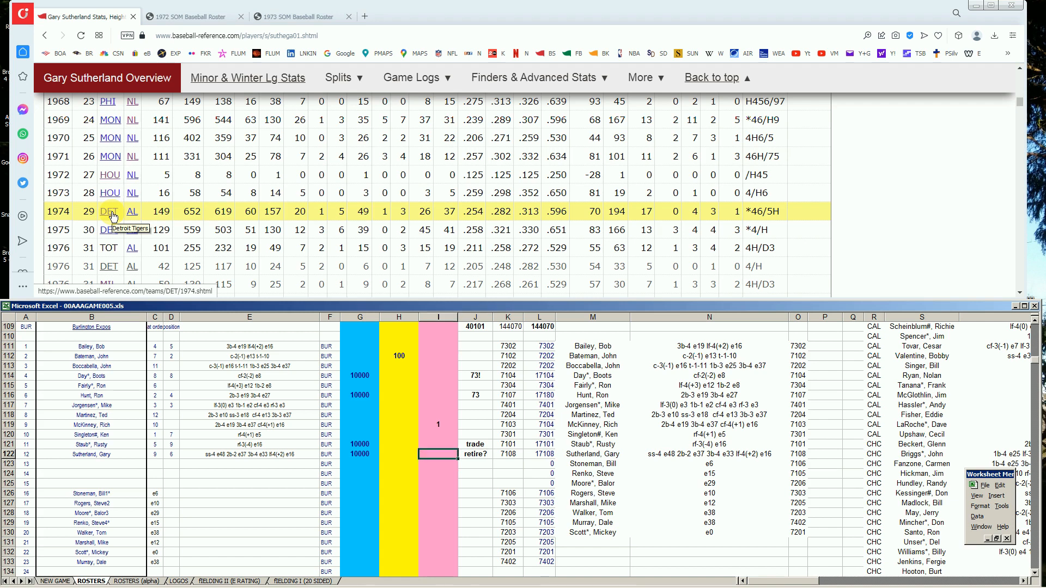
key("Delete")
key("Right")
key("Right")
type("1")
key("Right")
key("Delete")
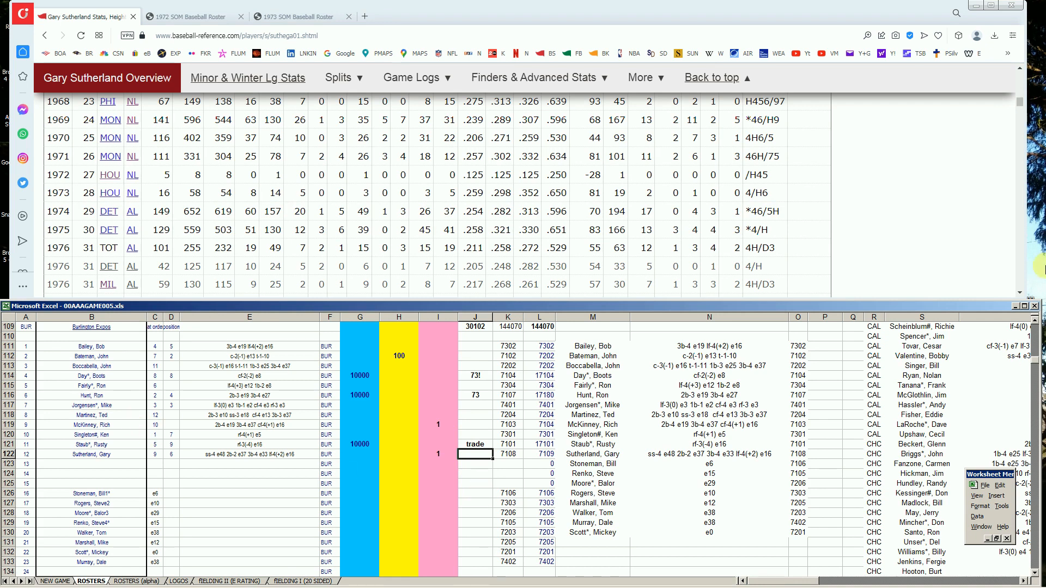
Look up Bill Stoneman on Baseball Reference and examine his season pitching lines, especially the Montreal years 1970 to 1972
left_click_drag(1020, 102, 1020, 70)
left_click(794, 106)
type("stonema")
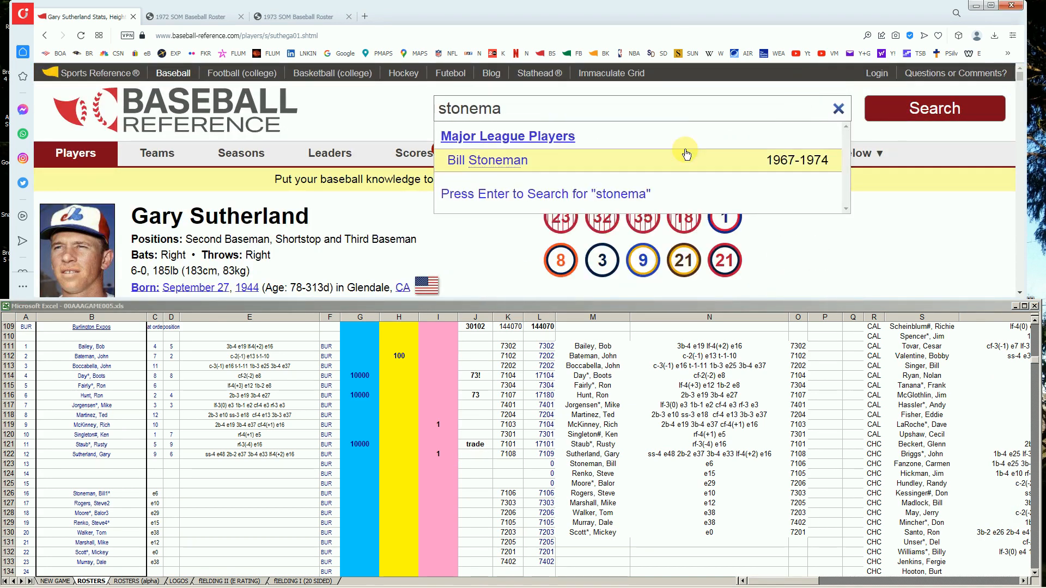
left_click(511, 160)
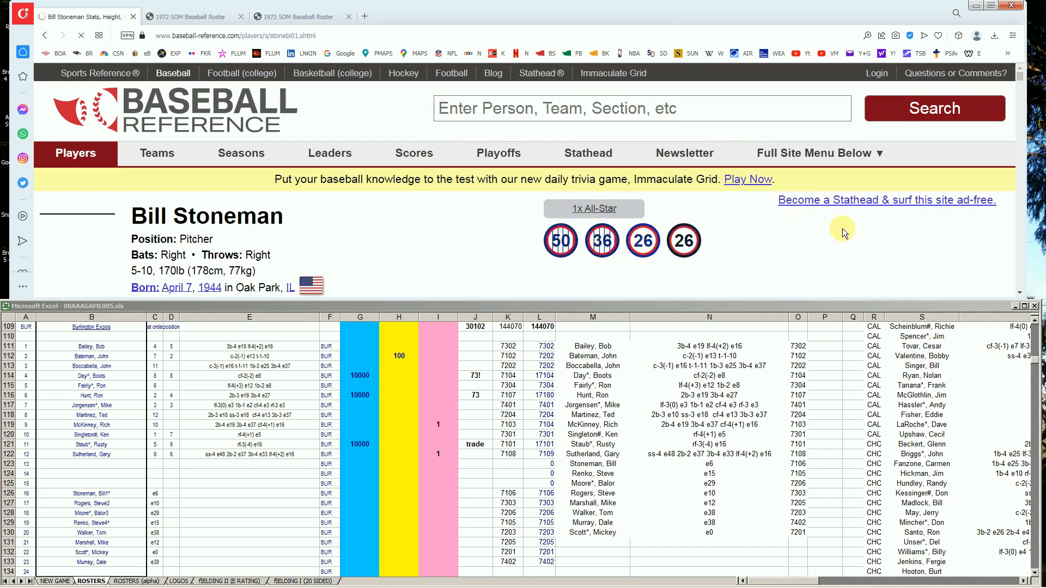
scroll(861, 236, "down", 3)
scroll(861, 236, "down", 5)
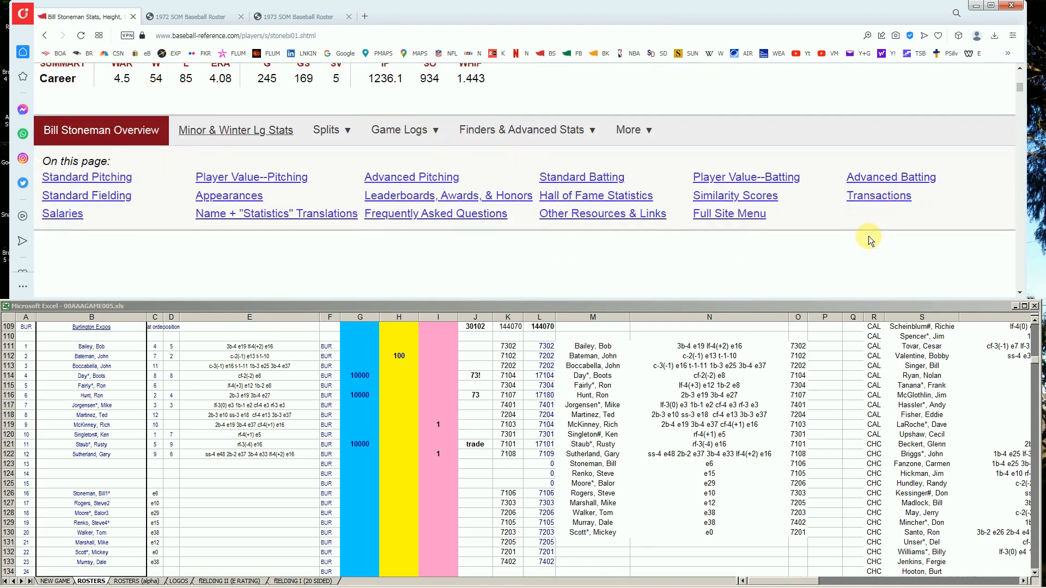
scroll(868, 237, "down", 4)
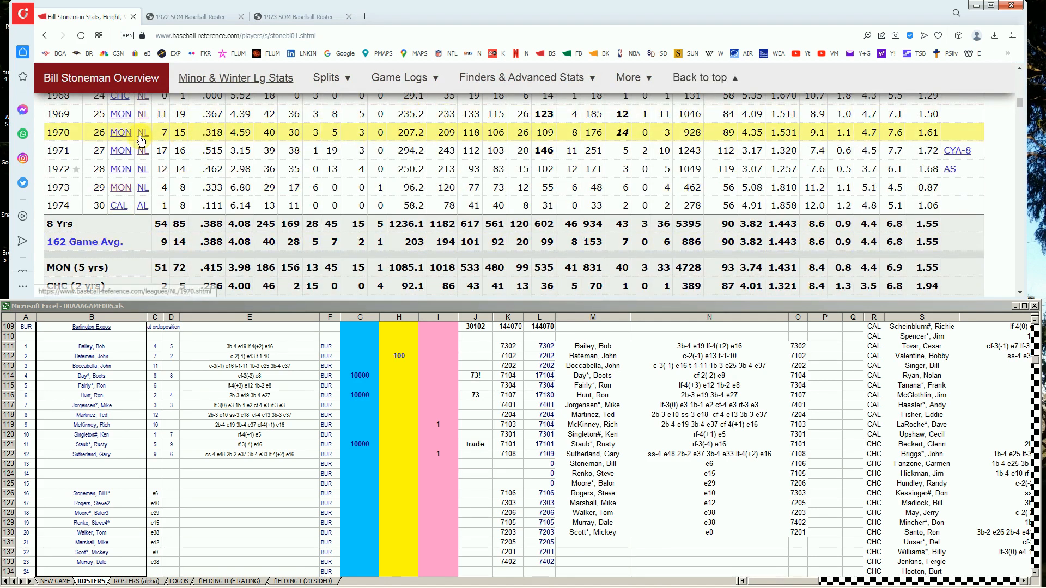
mouse_move(251, 137)
mouse_move(244, 173)
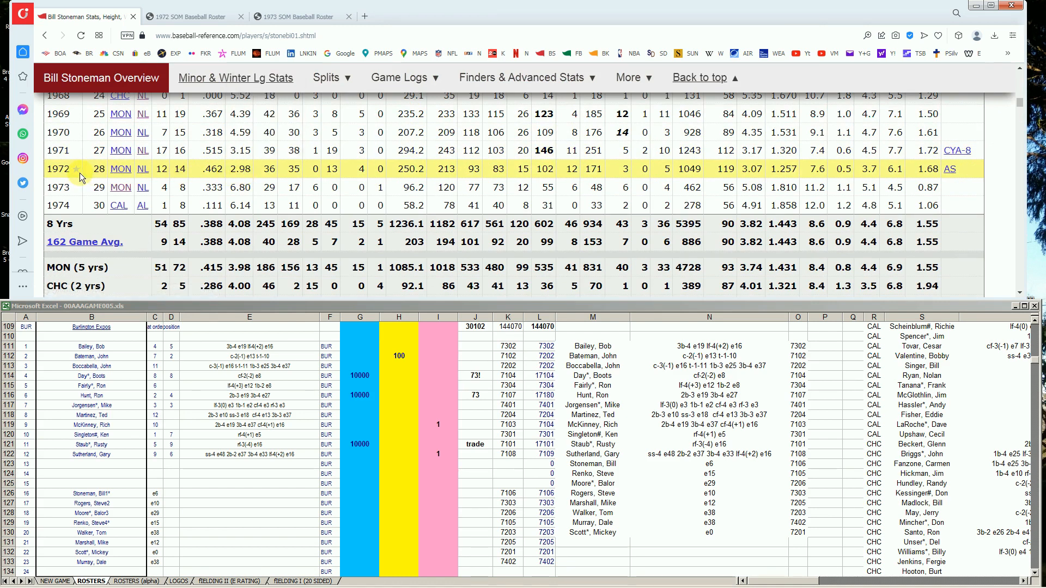
Enter 10000 for Bill Stoneman in blue cell G126 of the Burlington Expos roster
left_click(343, 494)
left_click(343, 493)
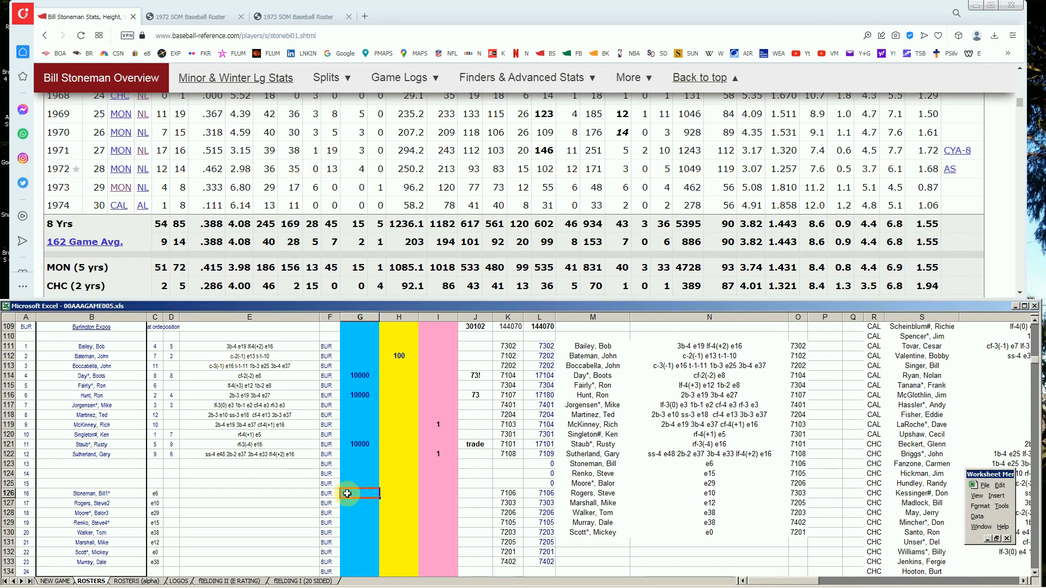
type("10000")
key("Return")
Look up Steve Renko on Baseball Reference and examine his season pitching lines, especially the Montreal years 1971 and 1972
left_click(1021, 103)
scroll(1021, 103, "up", 10)
left_click(768, 98)
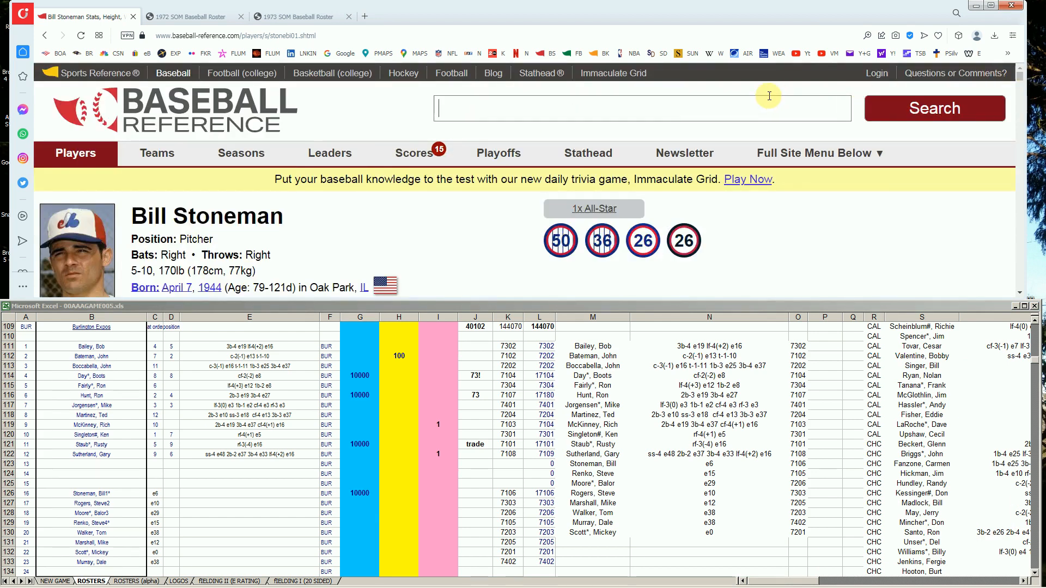
type("renko")
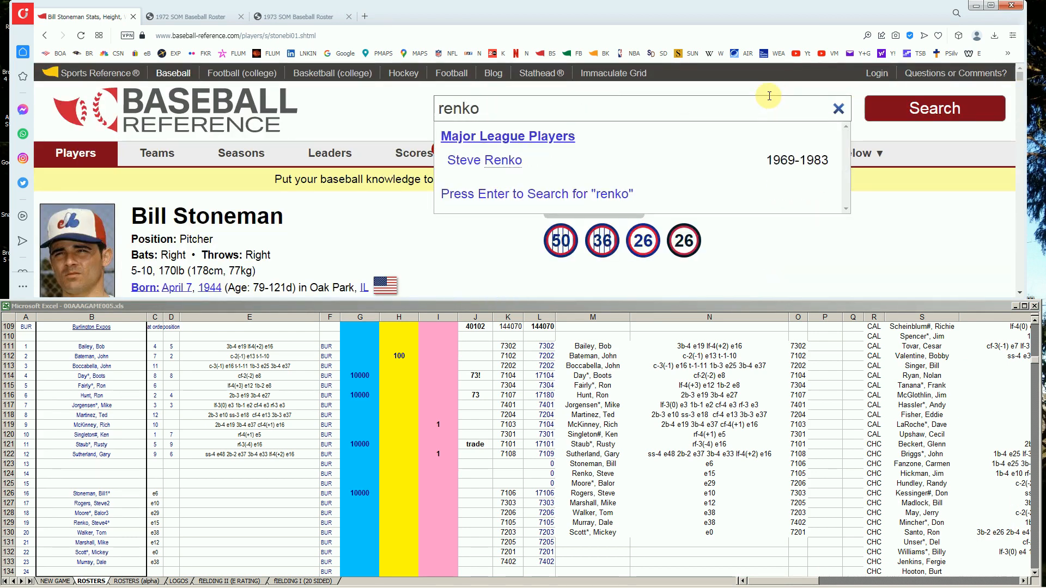
left_click(498, 162)
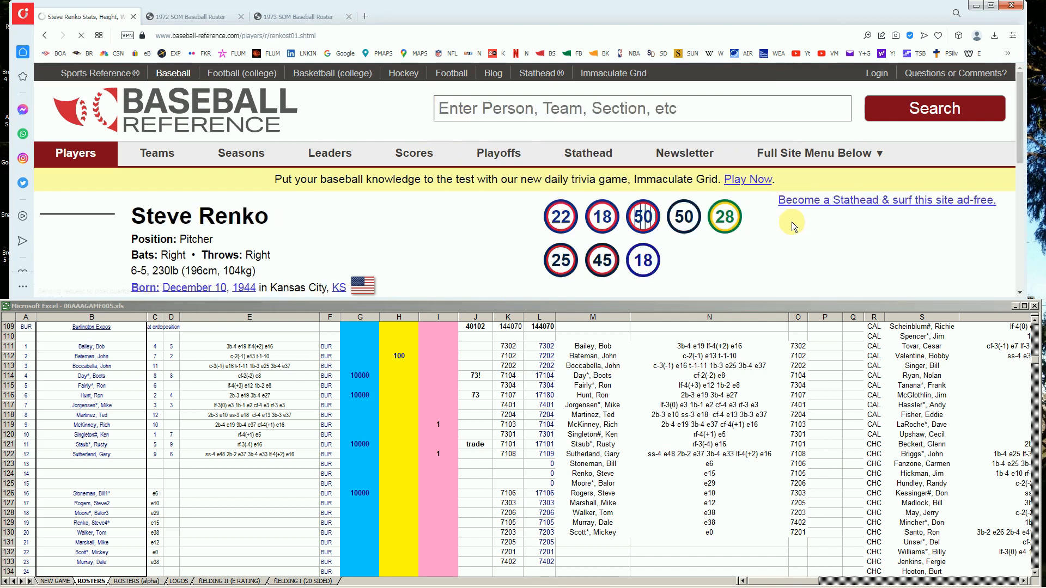
scroll(792, 223, "down", 3)
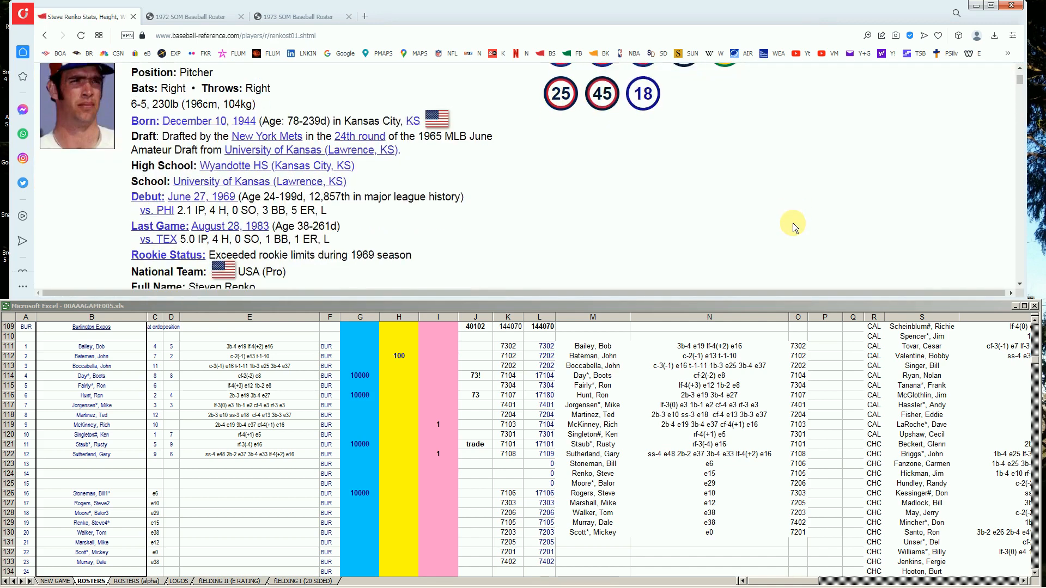
scroll(793, 224, "down", 8)
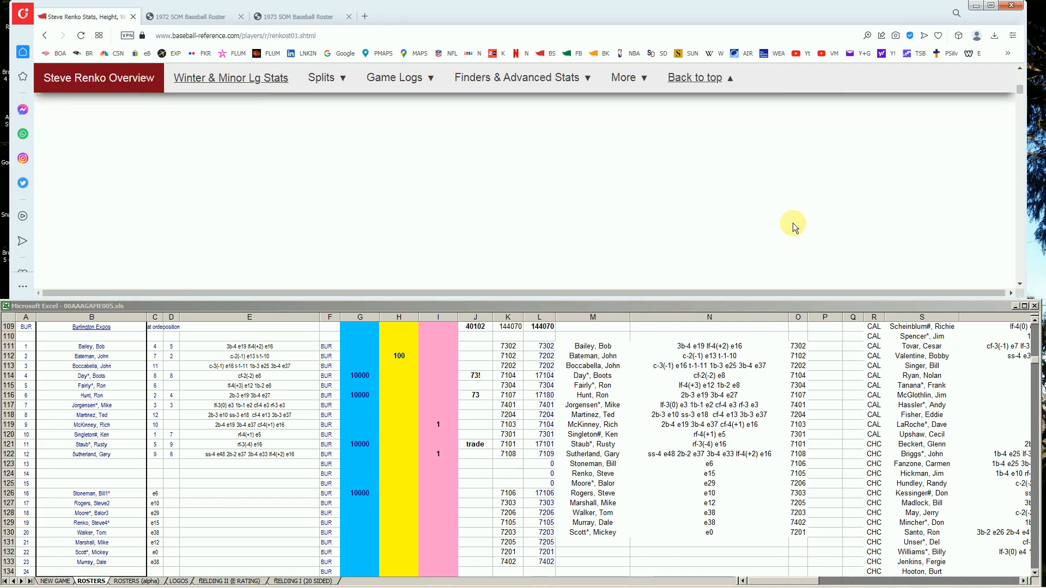
scroll(793, 223, "down", 5)
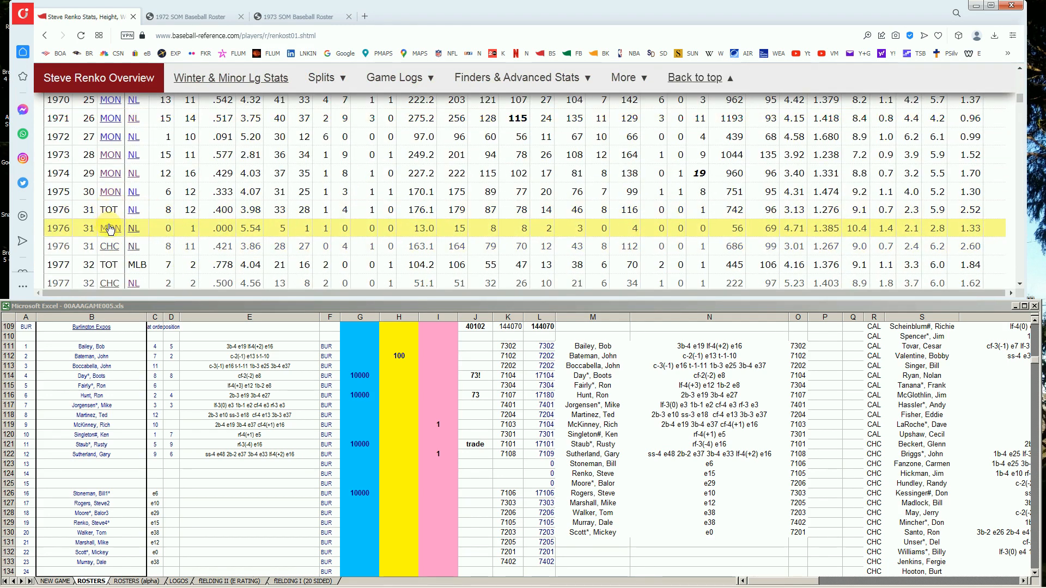
scroll(115, 235, "down", 2)
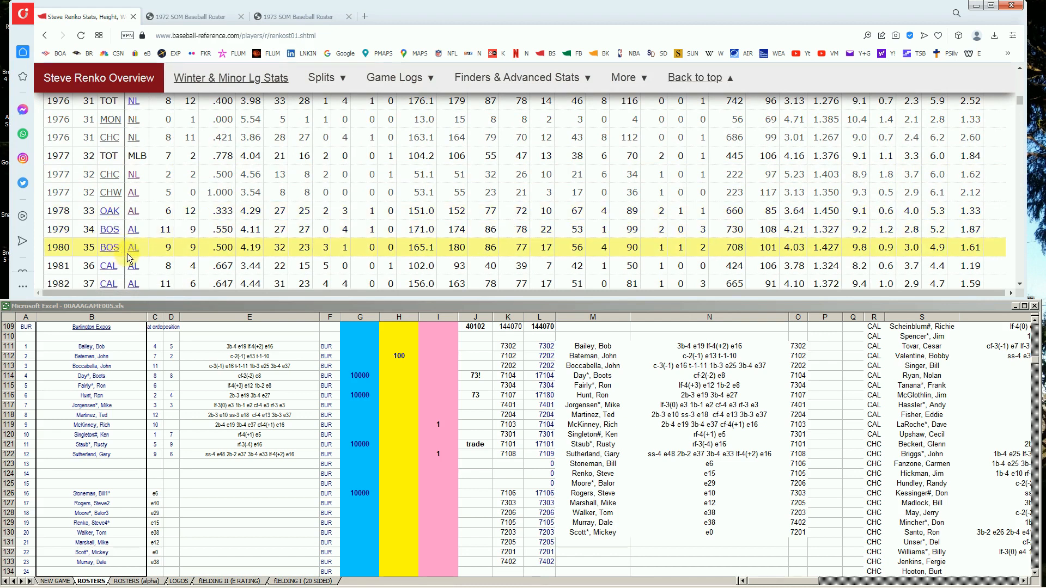
scroll(130, 258, "down", 1)
scroll(135, 250, "up", 4)
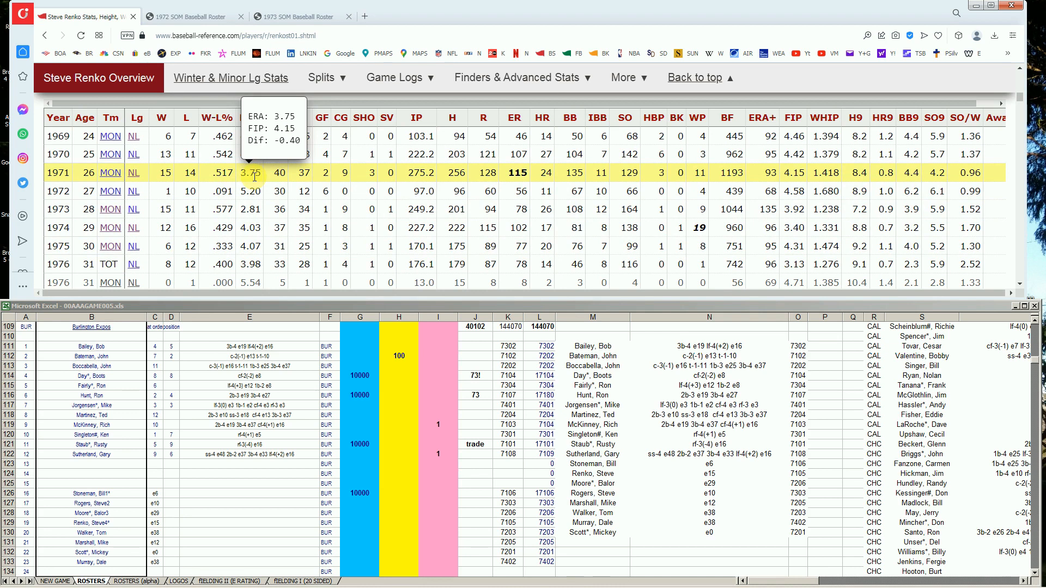
mouse_move(253, 209)
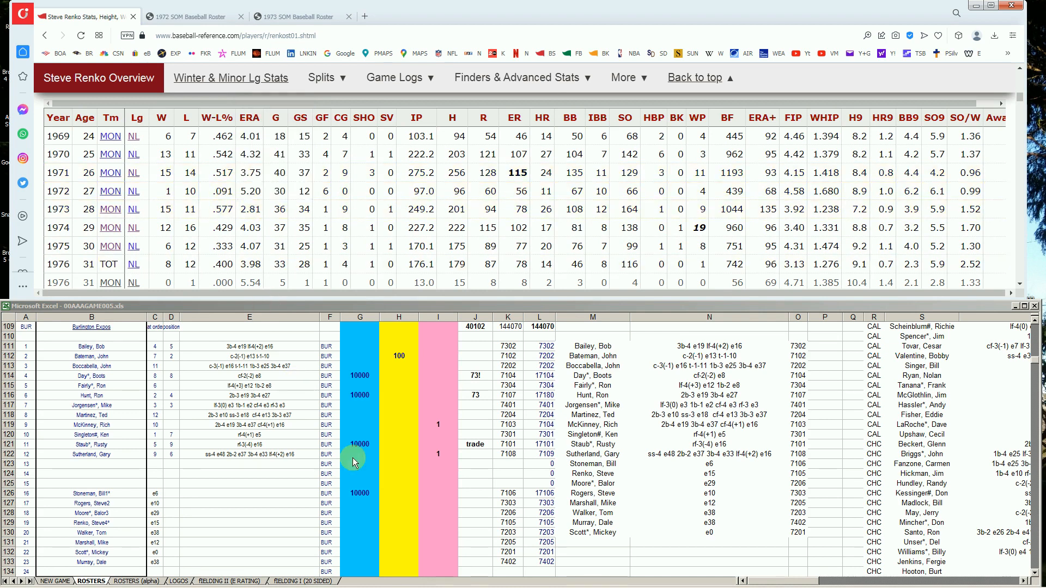
Enter 10000 for Steve Renko in blue cell G129 and clear the misplaced entry in Tom Walker's G130
left_click(352, 504)
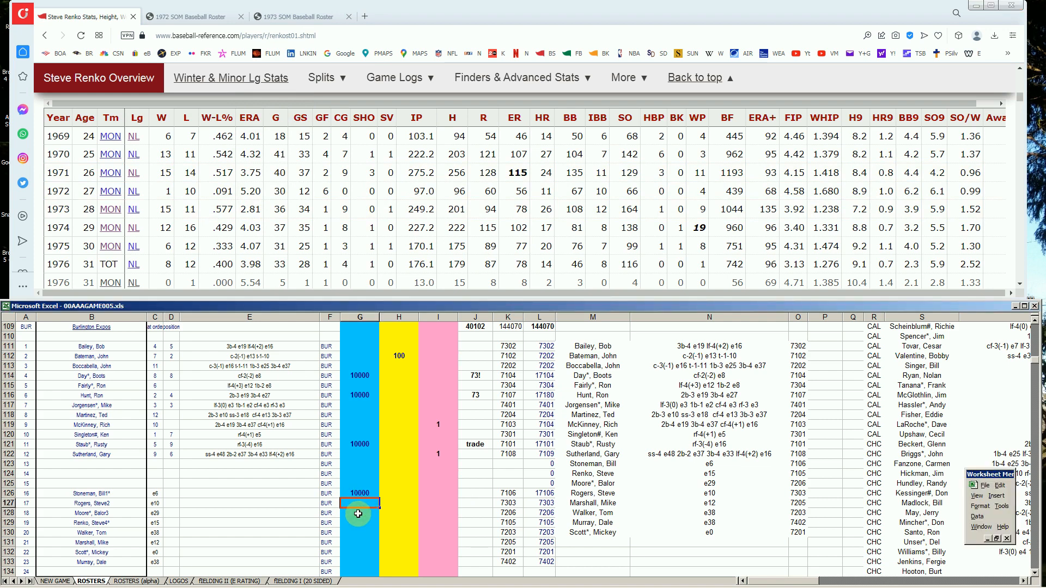
key("Down")
key("Down")
key("Down")
type("10000")
key("Return")
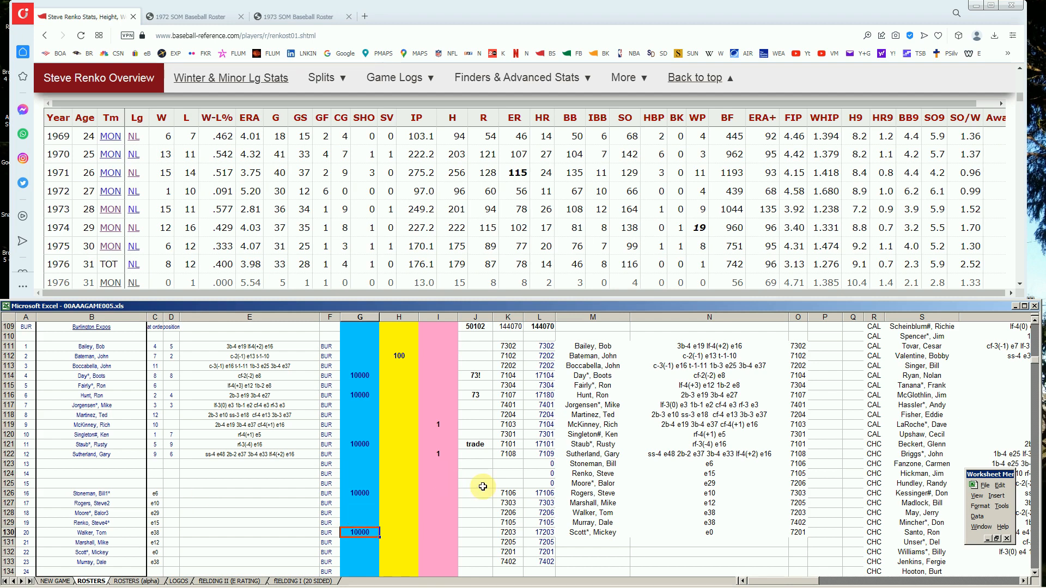
key("Up")
type("10000")
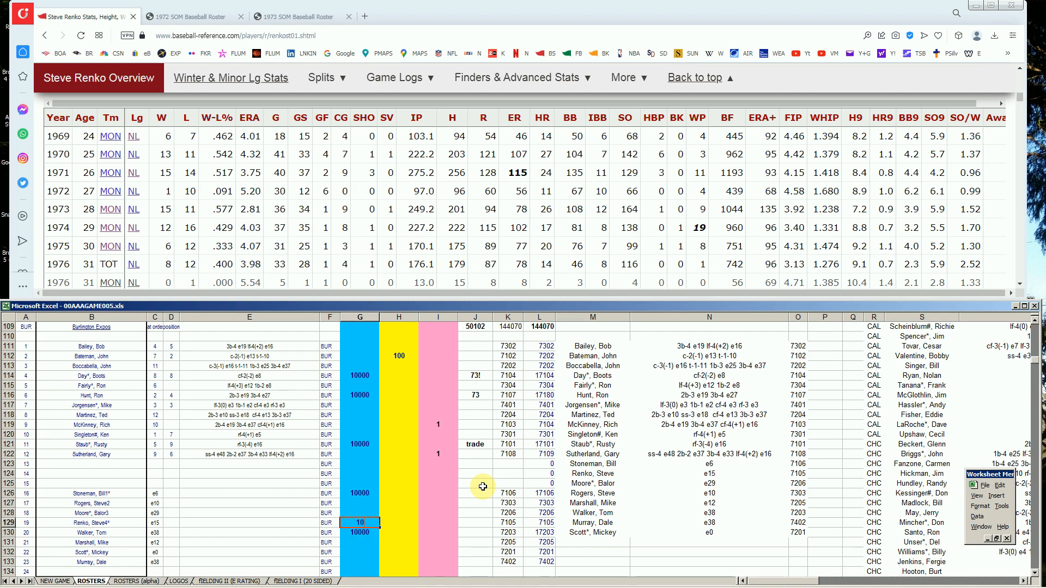
key("Return")
key("Delete")
Go through the Burlington Expos' blue-column entries and notes, from the pitchers up to Boots Day and Ron Hunt
key("Up")
key("Up")
key("Up")
key("Up")
key("Down")
key("Down")
key("Down")
key("Up")
key("Up")
key("Up")
key("Down")
key("Down")
key("Down")
key("Down")
key("Down")
key("Down")
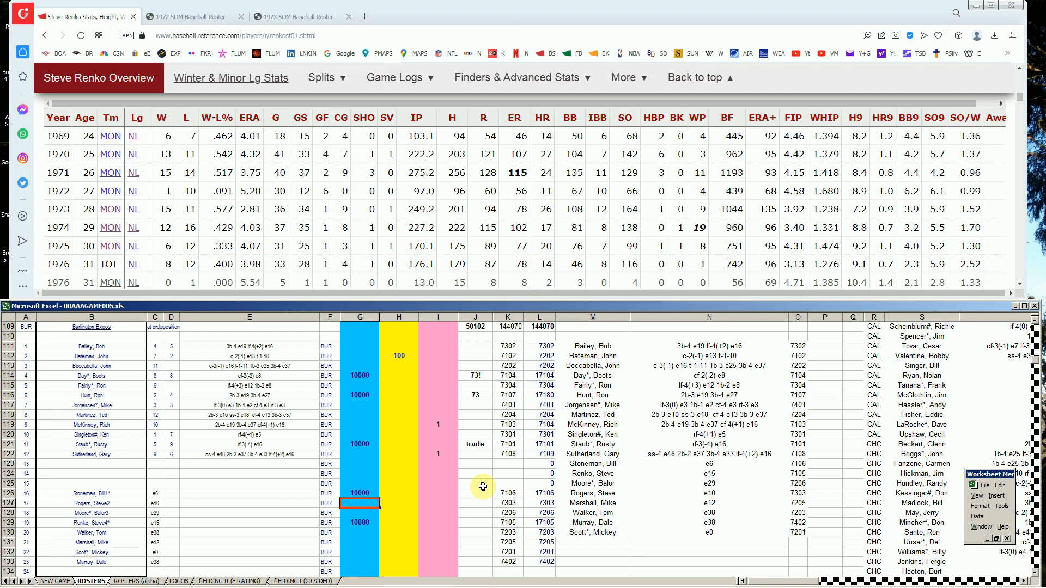
key("Up")
key("Up")
key("Down")
key("Down")
key("Down")
key("Up")
key("Up")
key("Up")
key("Up")
key("Up")
key("Up")
key("Up")
key("Up")
key("Up")
key("Up")
key("Up")
key("Up")
key("Up")
key("Up")
key("Up")
key("Up")
key("Up")
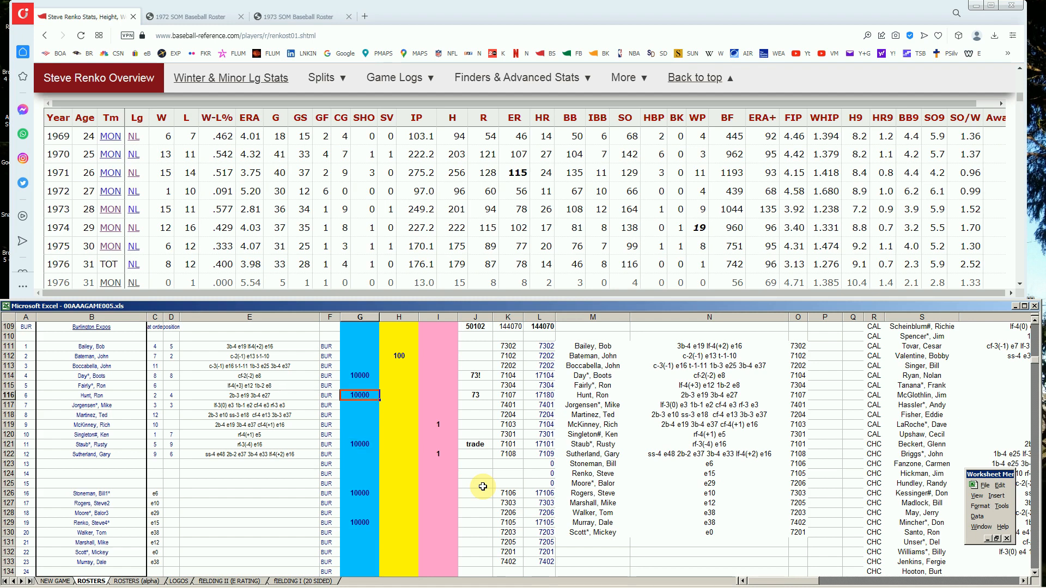
key("Up")
key("Up")
key("Down")
key("Down")
key("Down")
key("Down")
key("Down")
key("Down")
key("Down")
key("Up")
key("Up")
key("Up")
key("Up")
key("Up")
key("Up")
key("Up")
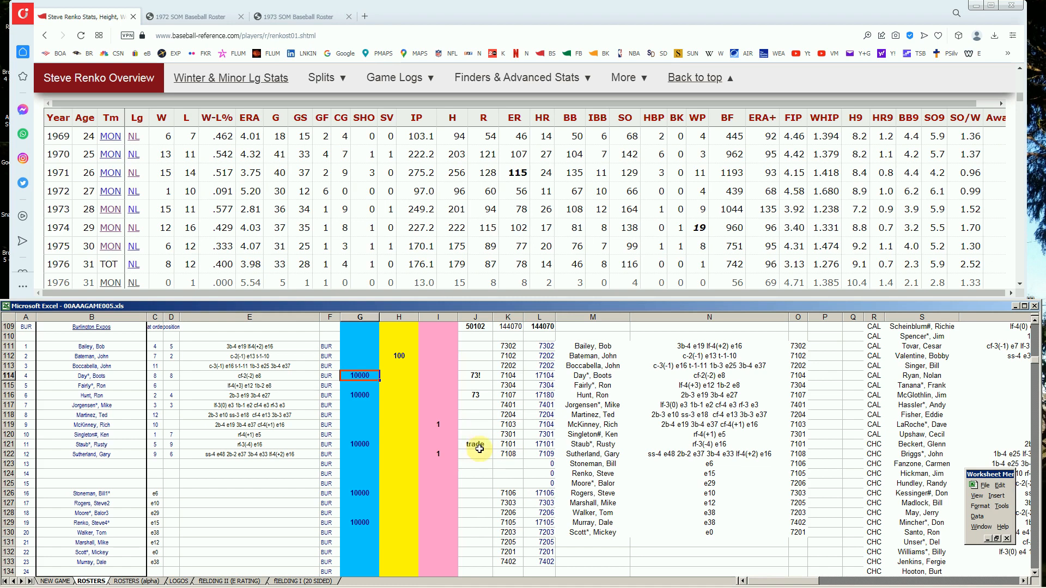
left_click(397, 421)
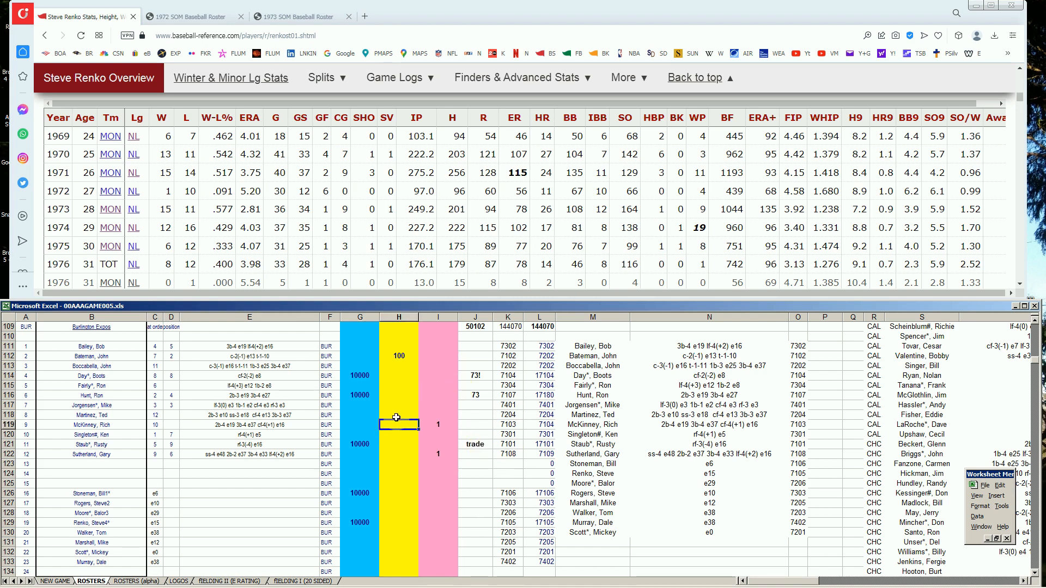
left_click(407, 395)
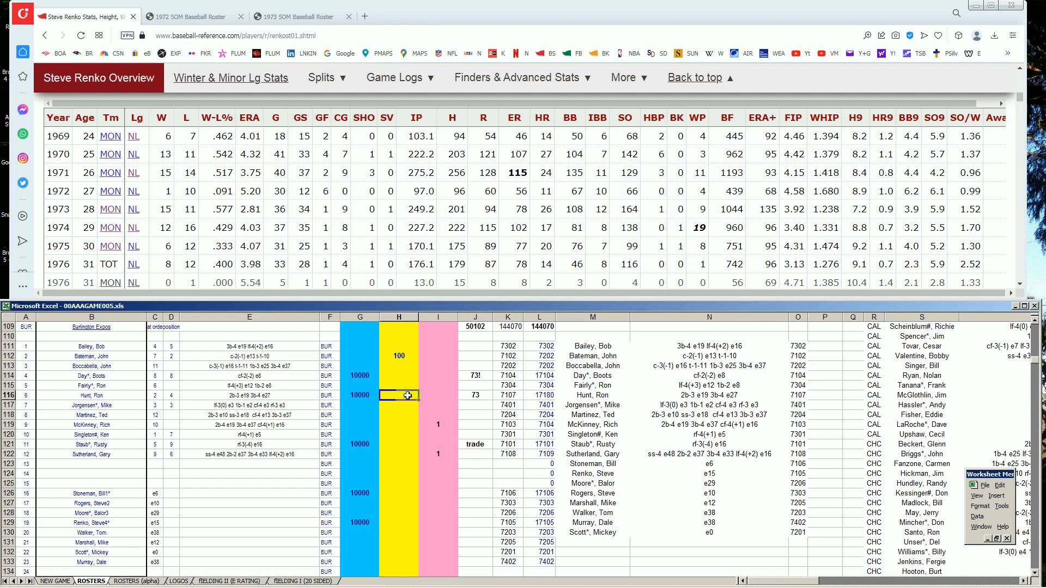
Set pink cell I2 in the totals area above the Baltimore Orioles roster to 18
key("Page_Up")
key("Page_Up")
key("Page_Up")
key("Page_Up")
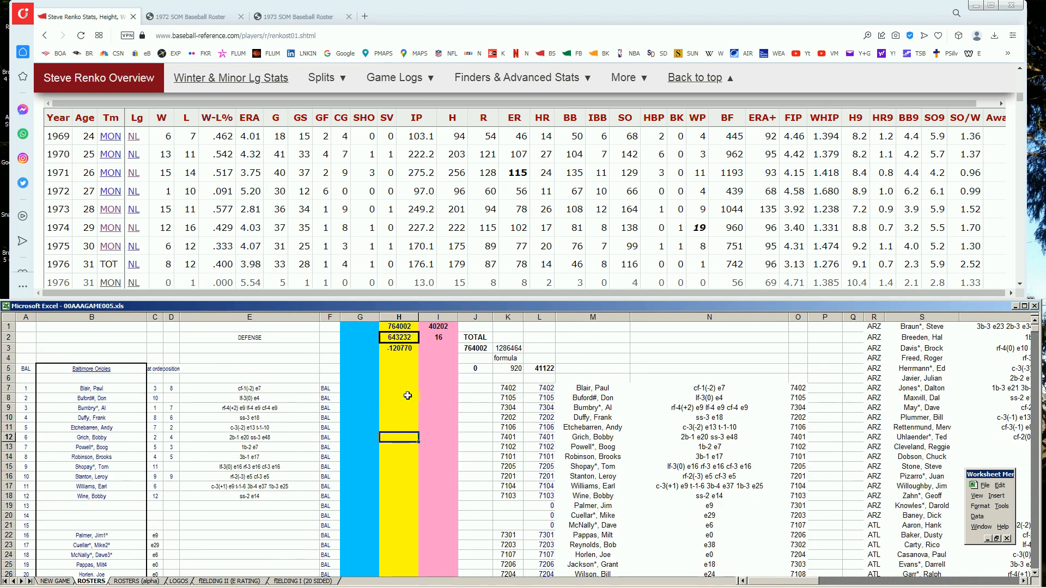
left_click(446, 336)
type("18")
key("Return")
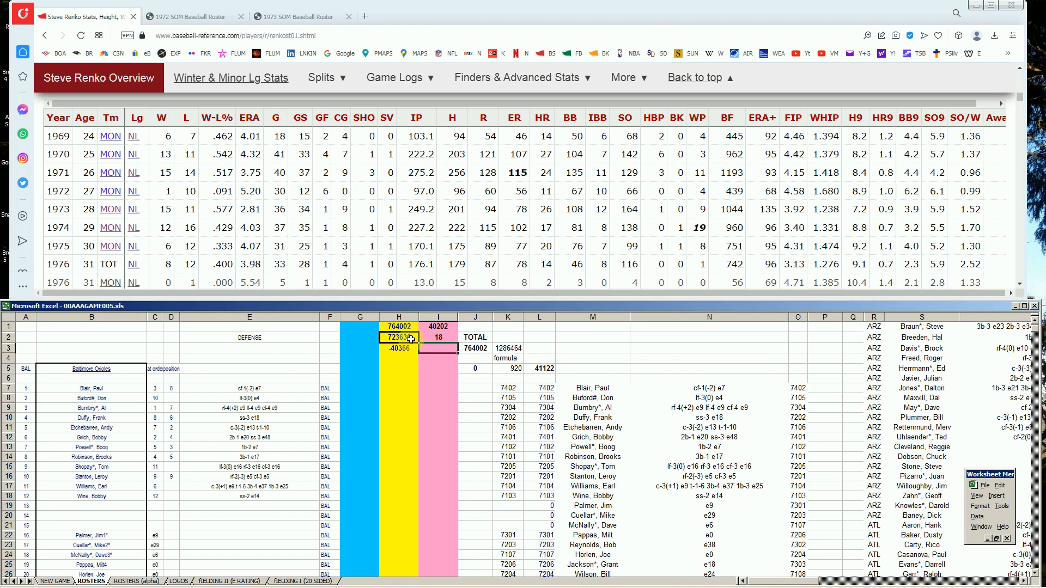
left_click(439, 338)
type("18")
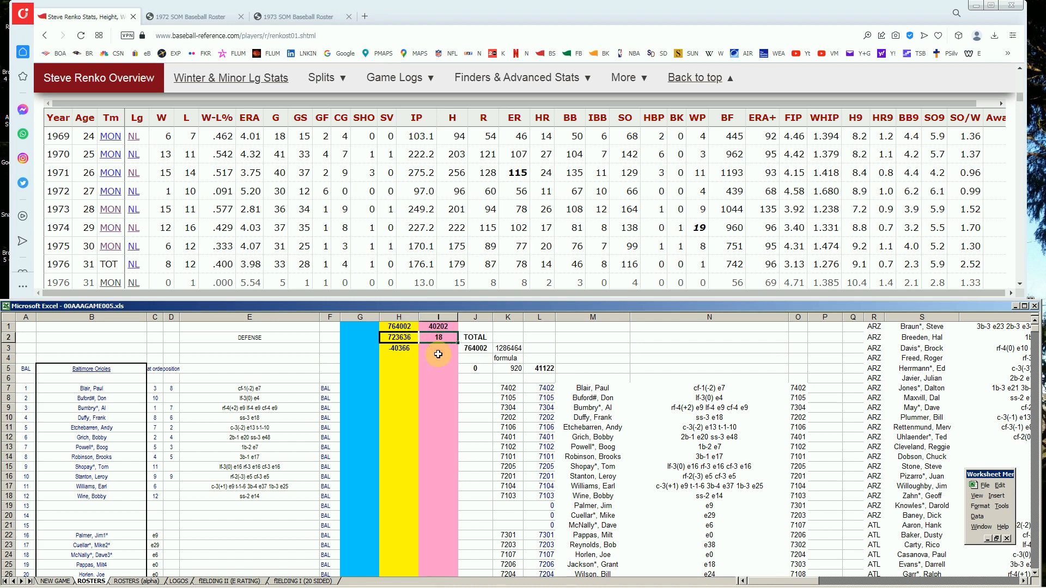
Examine the adjustment entries in the coloured columns of the team rosters, from Baltimore and Boston down to Seattle
left_click(406, 358)
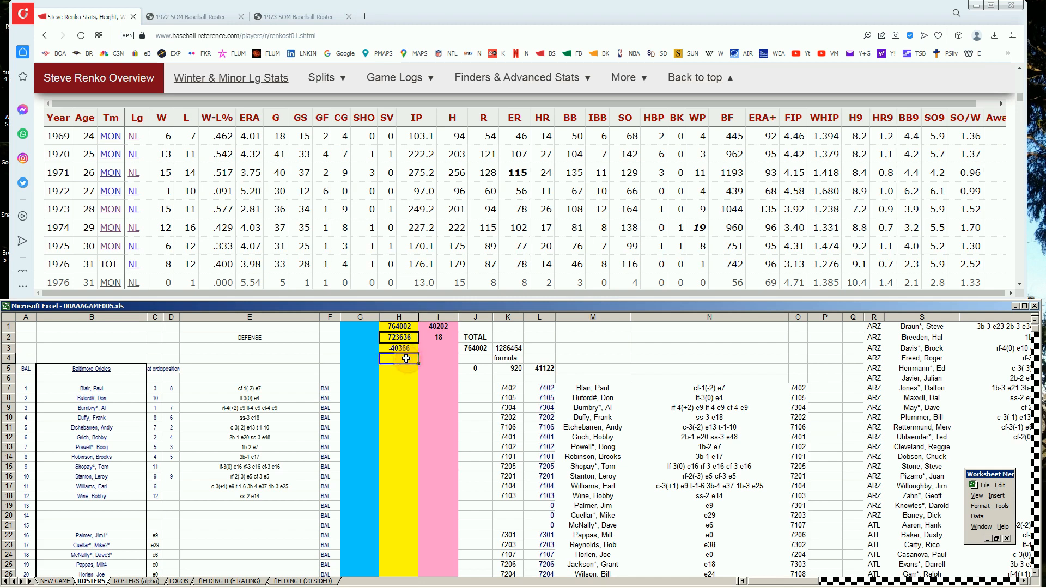
key("Page_Down")
key("Down")
key("Down")
key("Down")
key("Down")
key("Down")
key("Down")
key("Down")
key("Down")
key("Down")
key("Down")
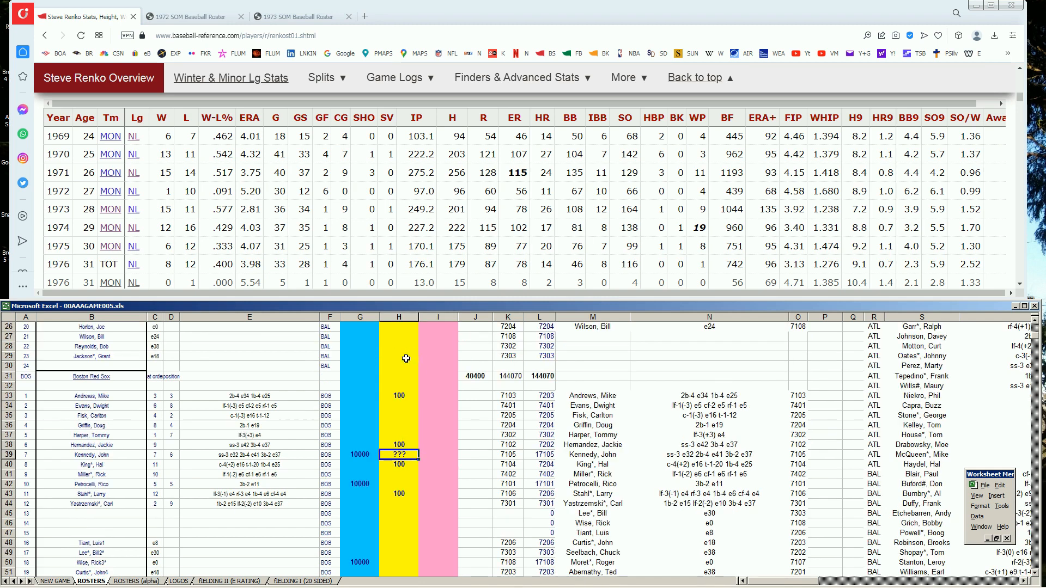
key("Page_Down")
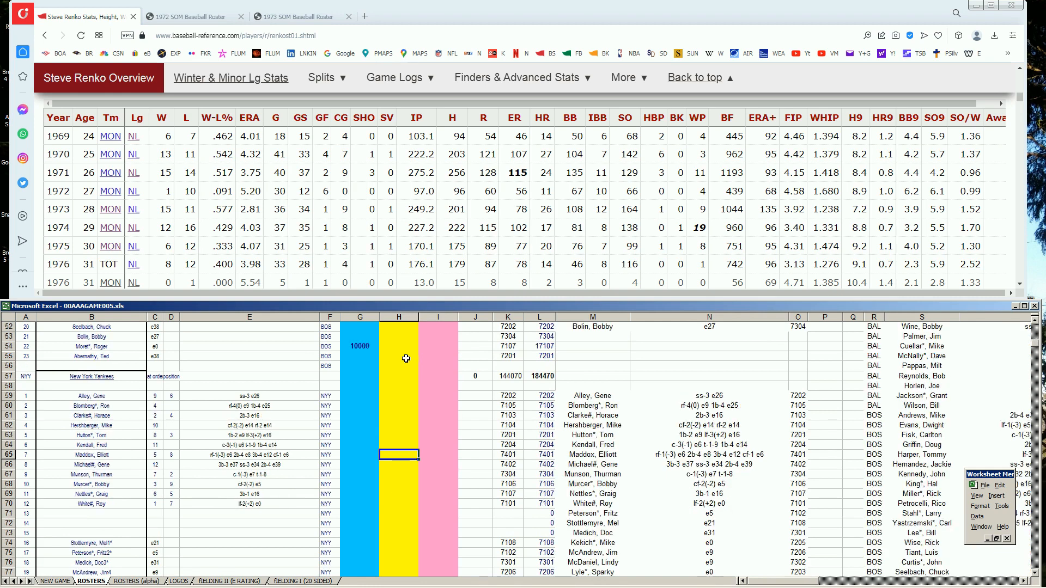
key("Page_Down")
key("Page_Down")
key("Page_Down")
key("Page_Down")
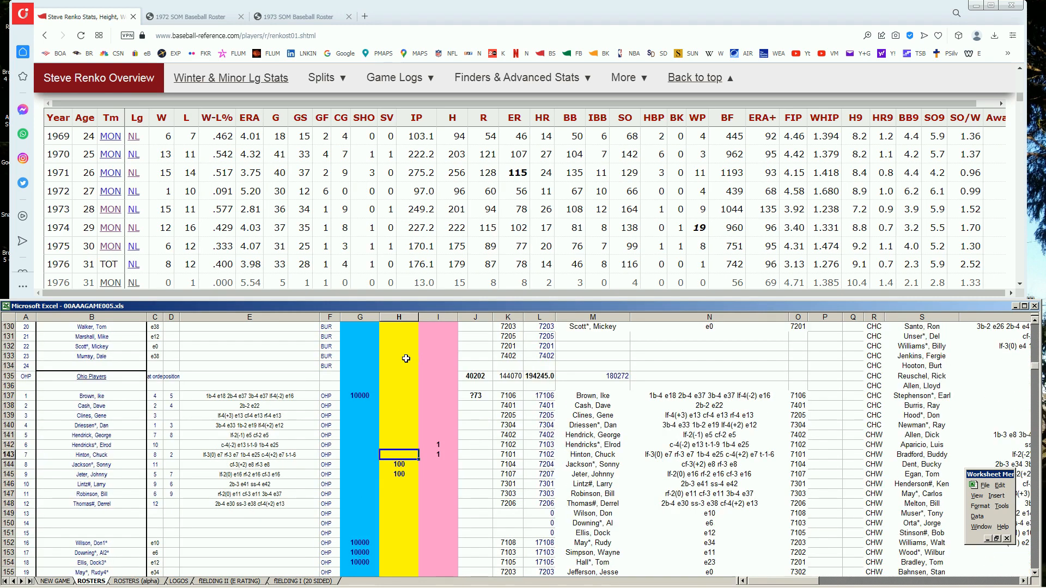
key("Page_Down")
key("Page_Down")
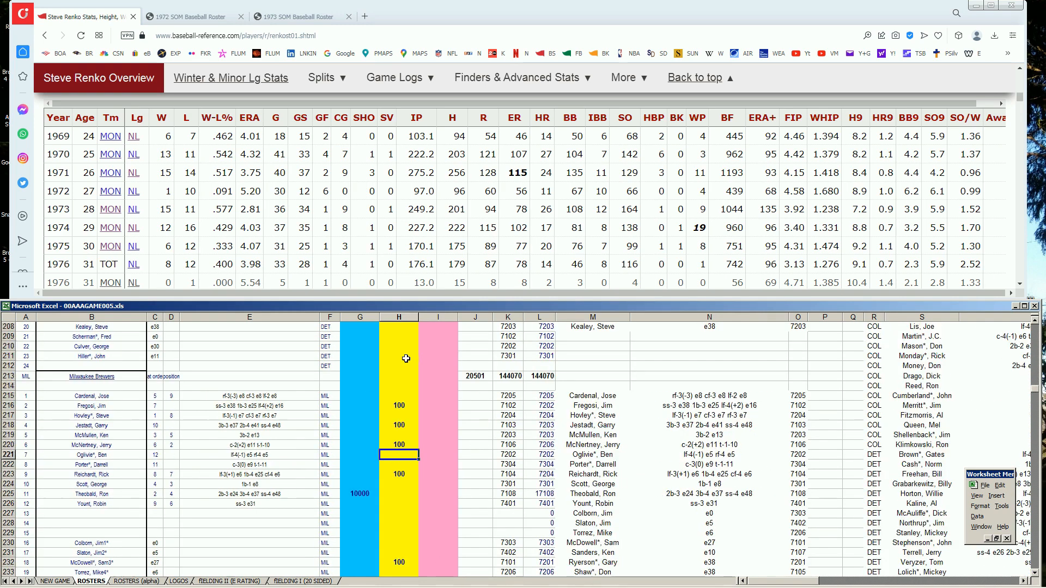
key("Page_Down")
key("Page_Down")
key("Page_Down")
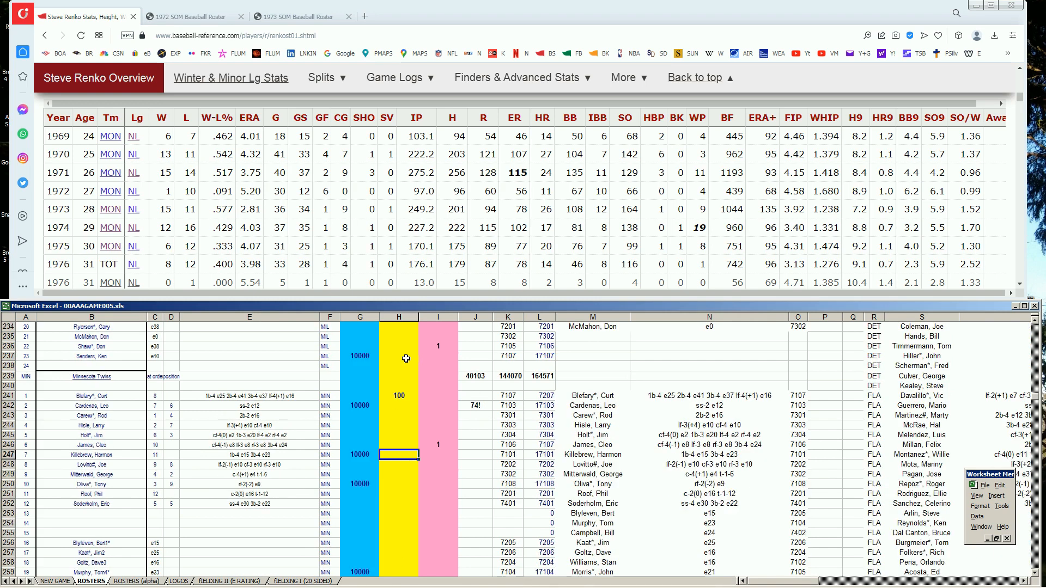
key("Page_Down")
key("Page_Down")
key("Page_Down")
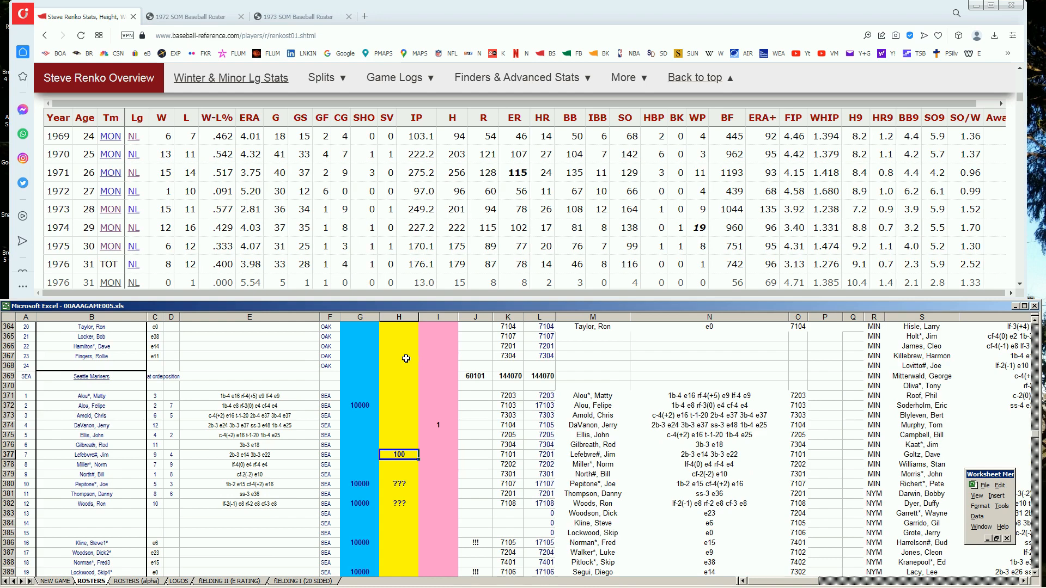
Return to the beginning of the roster sheet and examine the yellow and pink totals in H1:I3
key("Page_Up")
key("Page_Up")
key("Page_Up")
key("Page_Up")
key("Page_Up")
key("Page_Up")
key("Page_Up")
key("Page_Up")
key("Page_Up")
key("Page_Up")
key("Page_Up")
key("Page_Up")
key("Page_Up")
key("Page_Up")
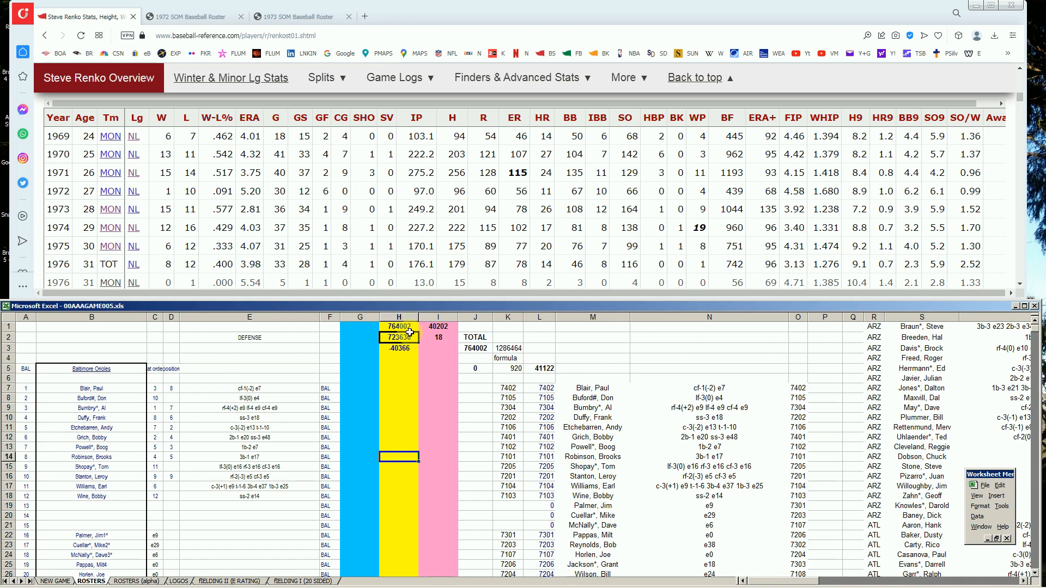
left_click_drag(407, 336, 438, 337)
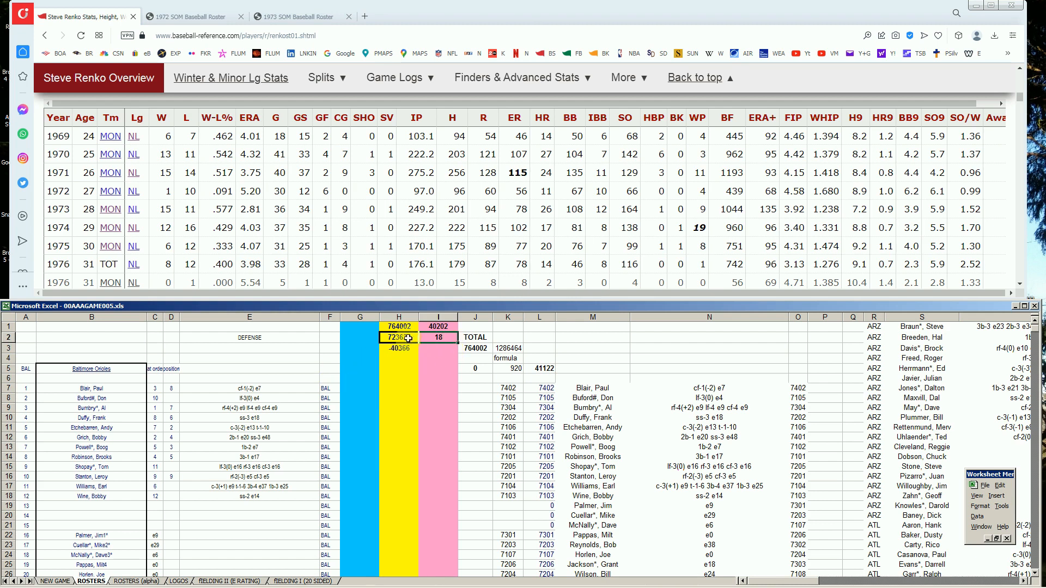
left_click(441, 410)
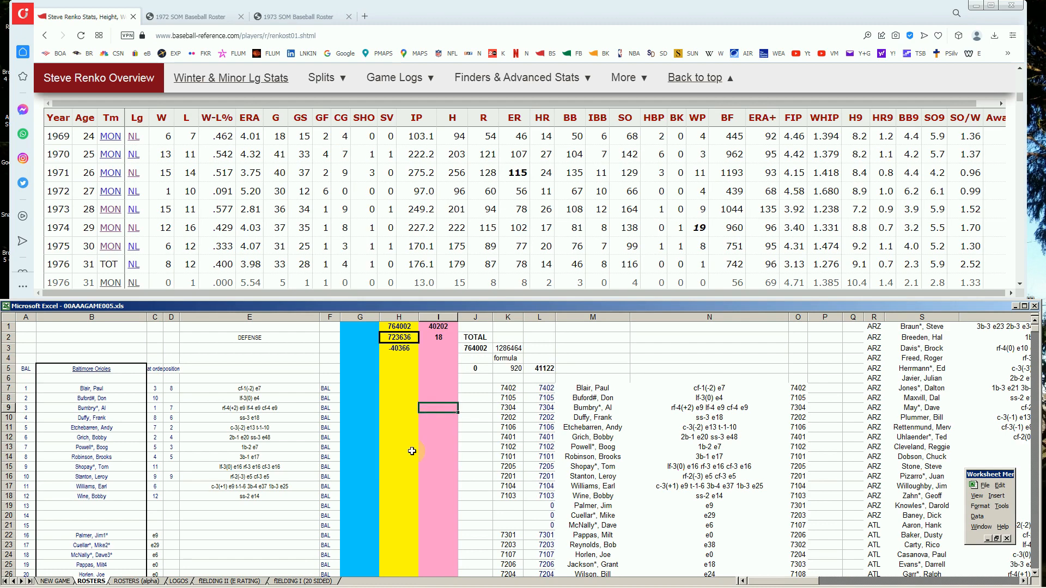